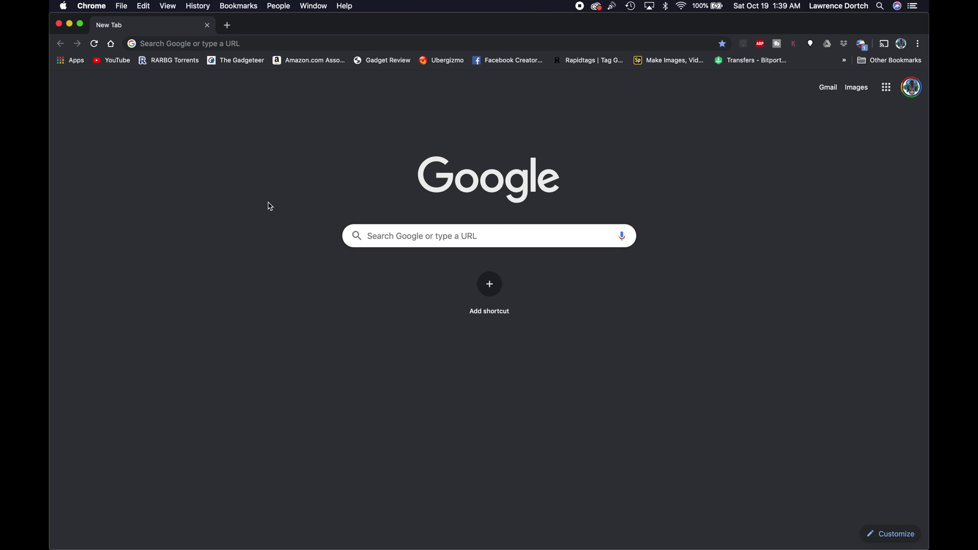
Step: Load the IPVanish website at ipvanish.com in the current Chrome tab
left_click(308, 43)
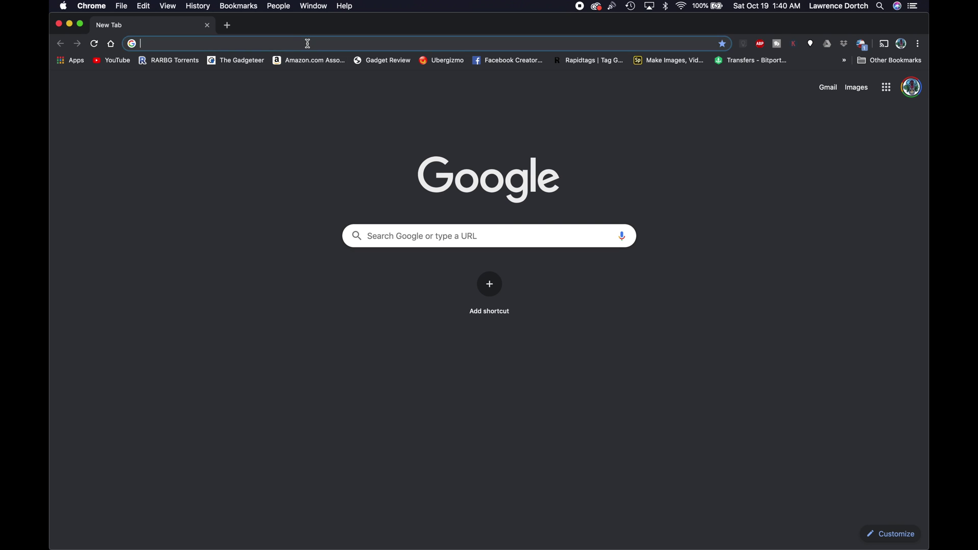
type("https://www.ipvanish.com/?a_aid=blkphoto&a_bid=48f95966")
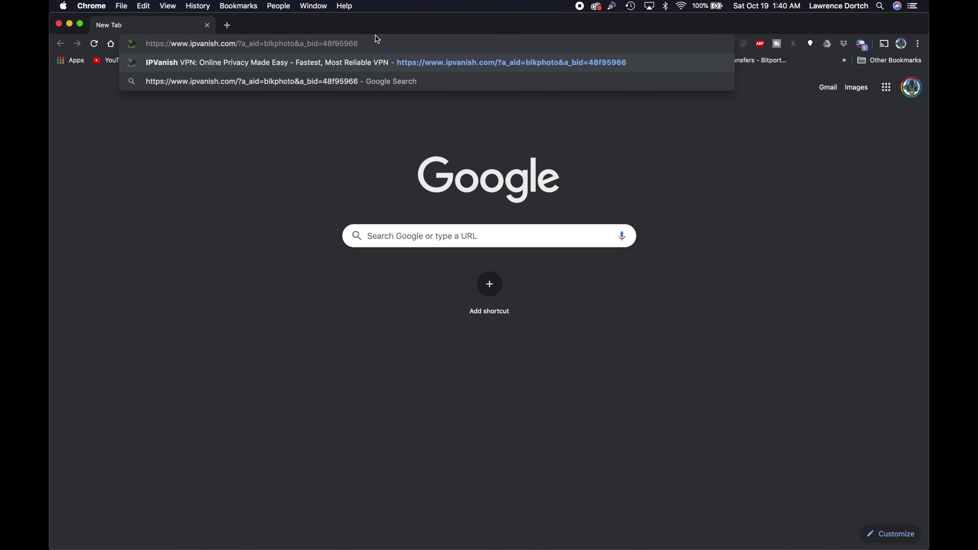
key("Return")
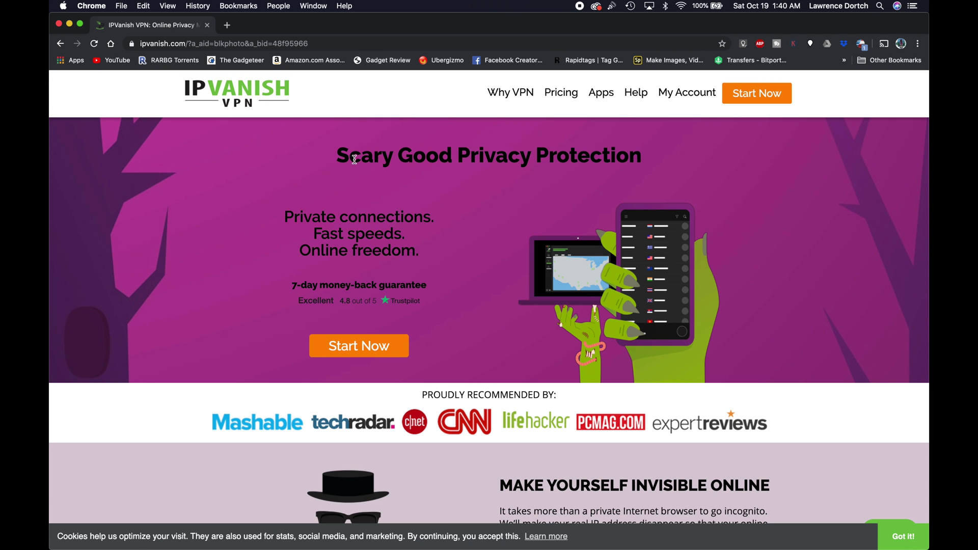
Step: Scroll the IPVanish homepage and open the signup page listing Monthly, Annual and Quarterly plans
scroll(532, 308, "down", 2)
scroll(531, 309, "down", 5)
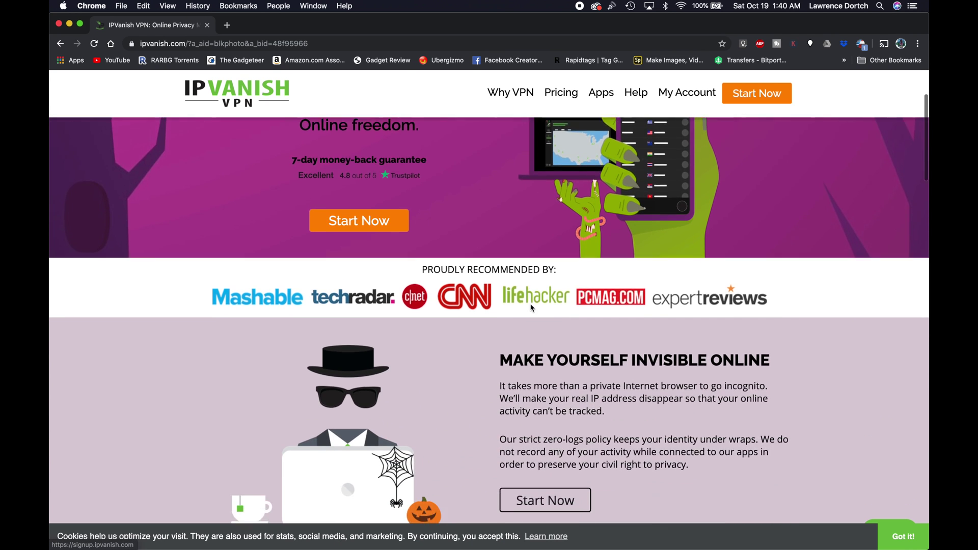
left_click(742, 93)
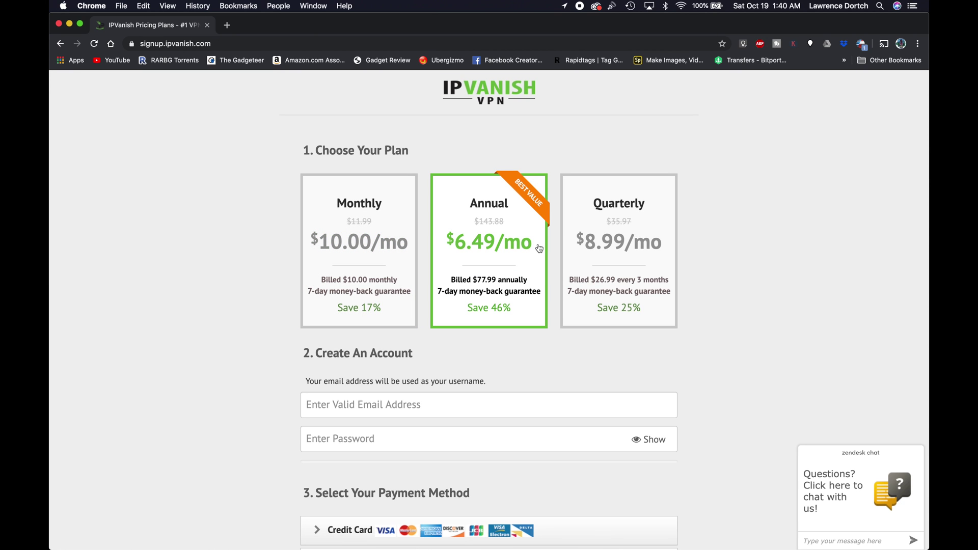
scroll(540, 248, "down", 4)
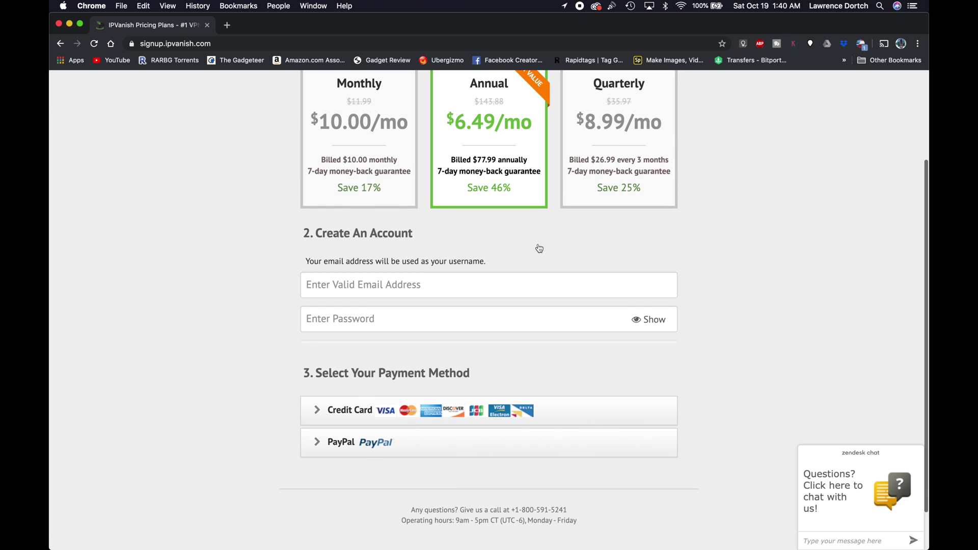
scroll(540, 248, "up", 2)
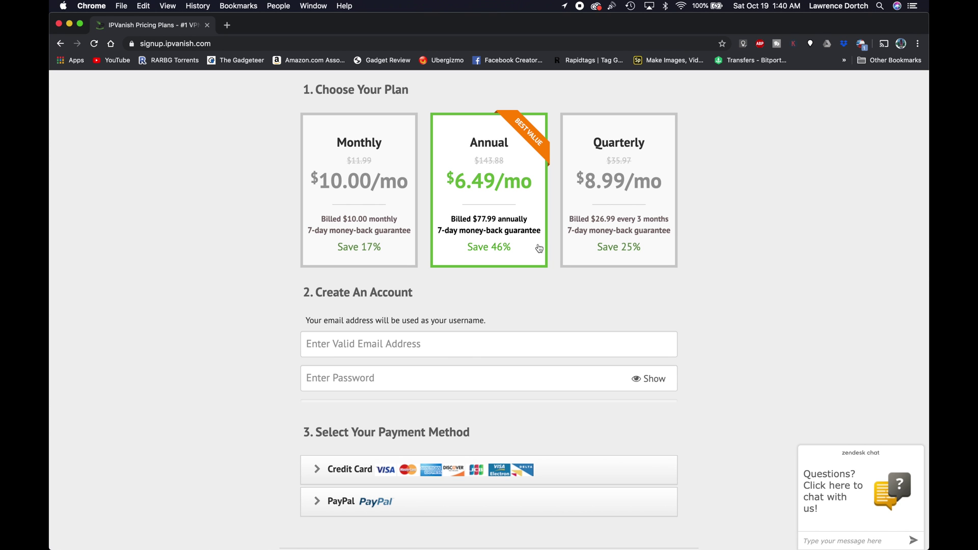
scroll(540, 248, "up", 3)
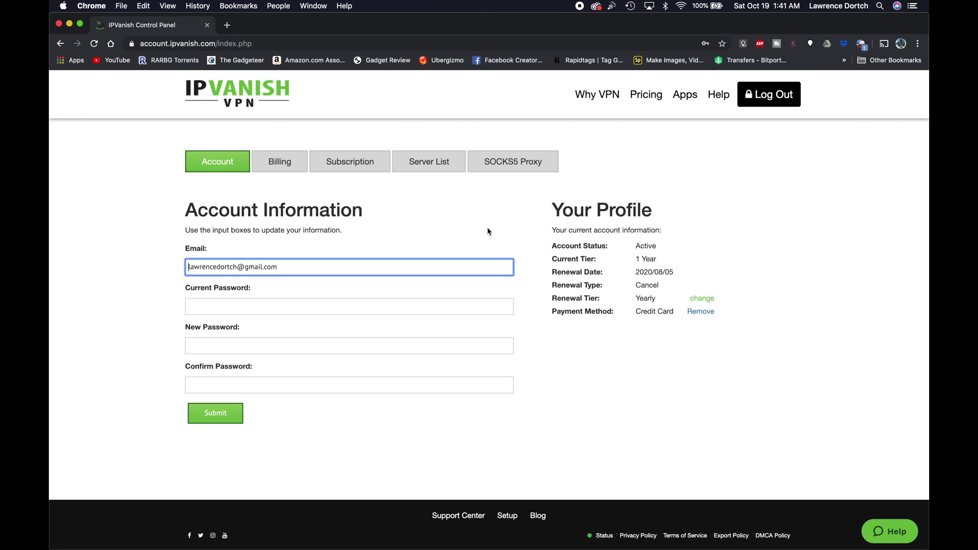
Step: Switch the IPVanish Control Panel from Account to the Server List page
left_click(423, 164)
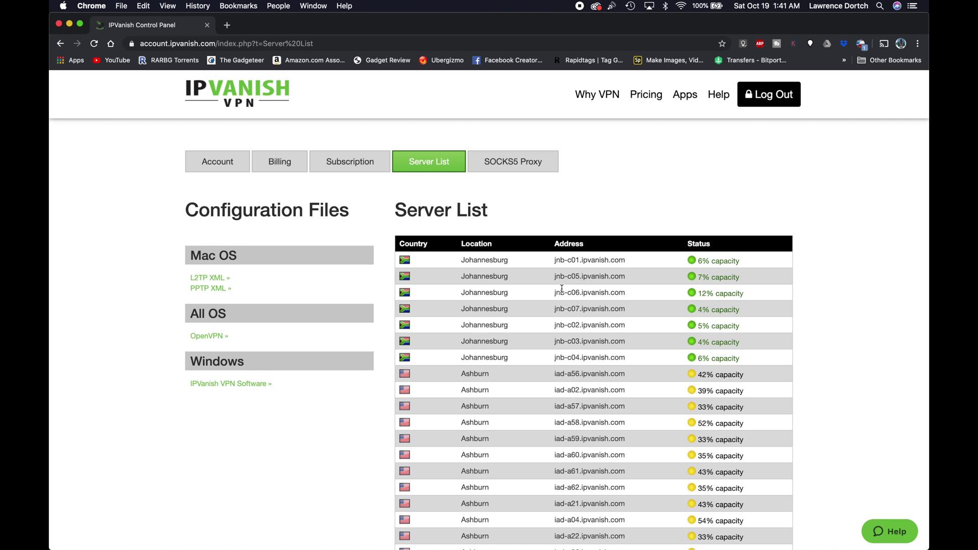
Step: Scroll to the server list pagination and jump to the last page, 55
scroll(563, 289, "down", 4)
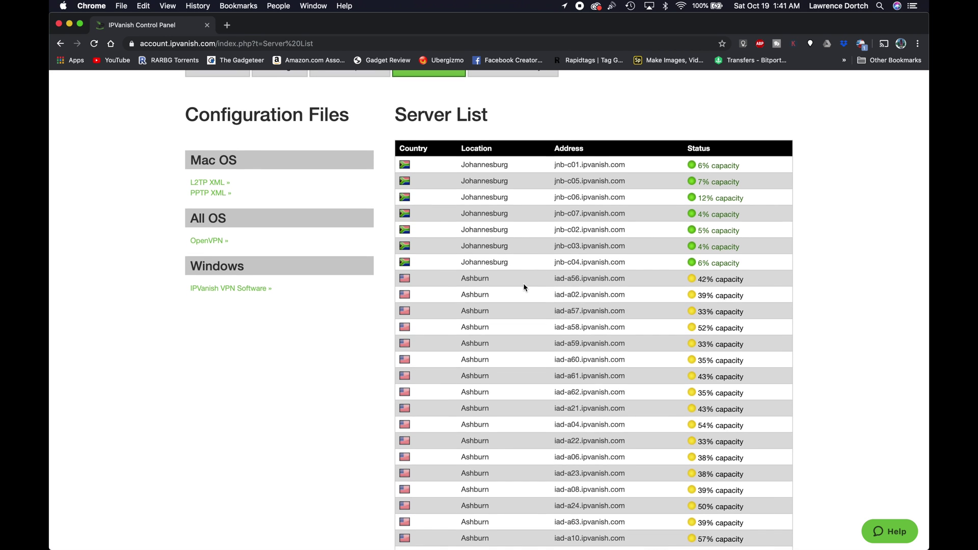
scroll(524, 280, "down", 2)
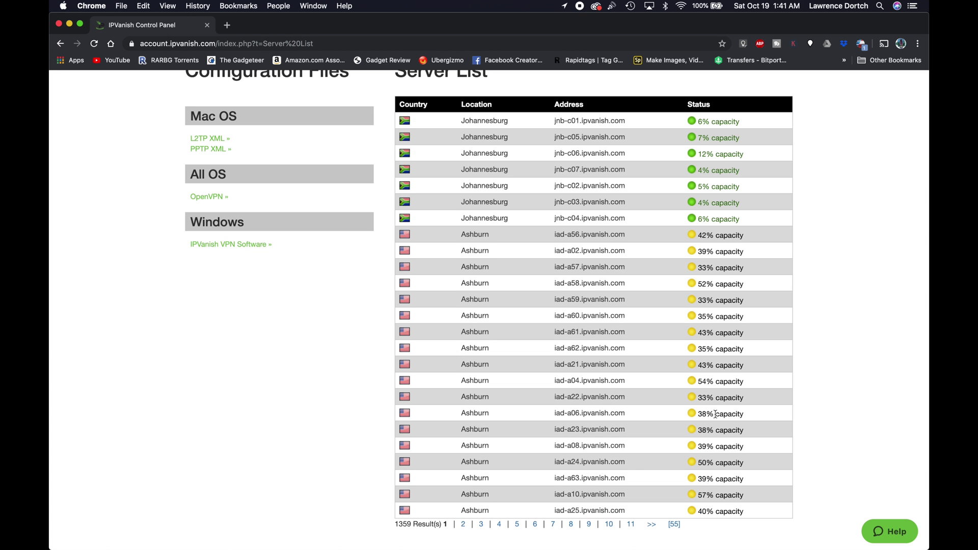
scroll(716, 414, "down", 2)
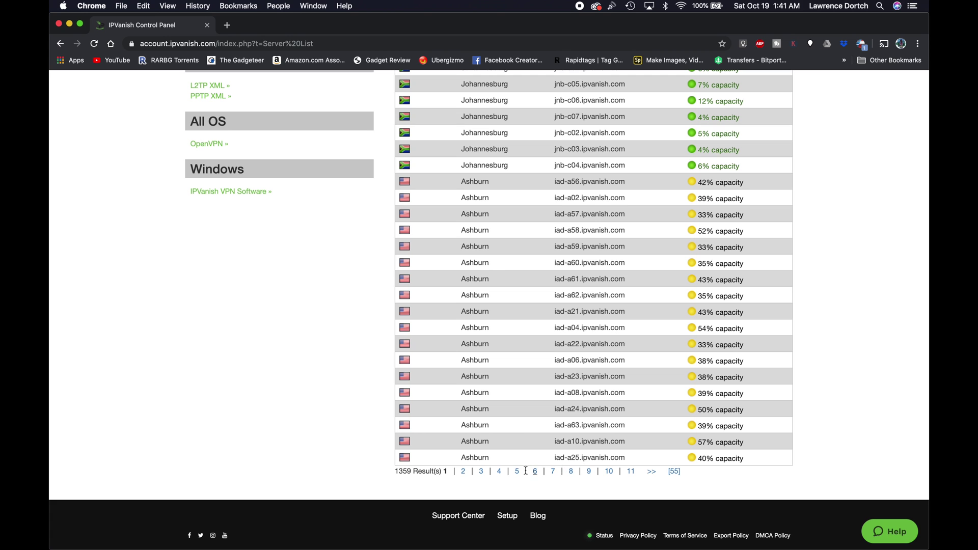
left_click(674, 471)
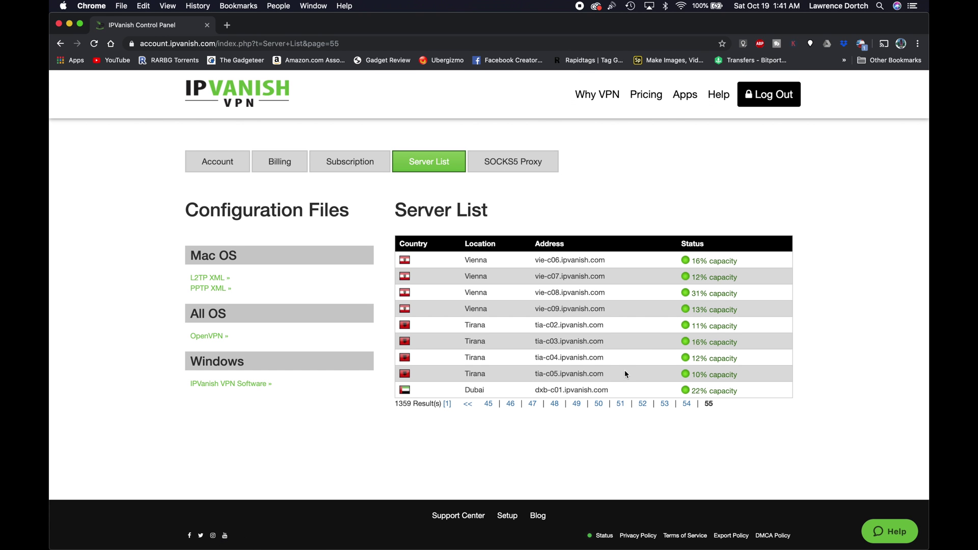
Step: Visit page 52 of the server list, then return to page 1
left_click(643, 404)
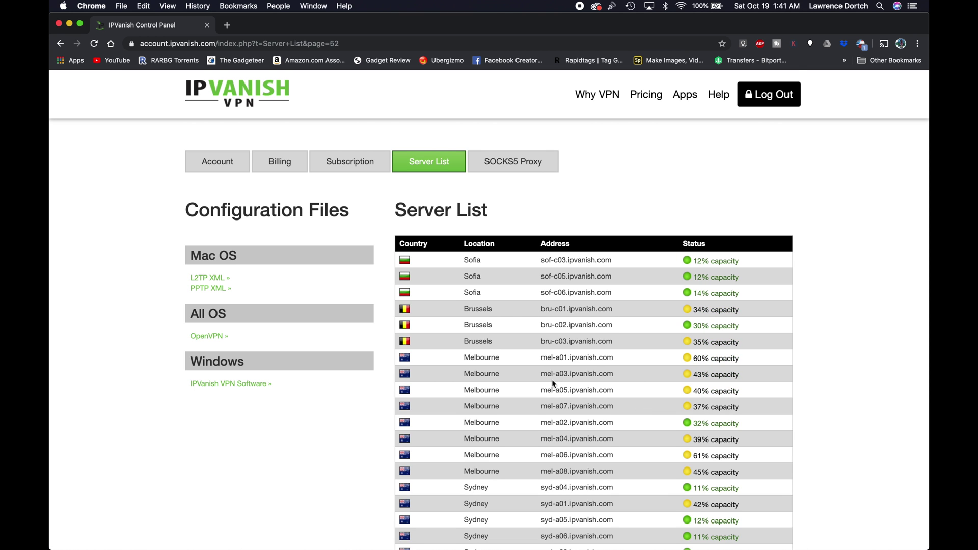
scroll(553, 382, "down", 2)
scroll(551, 380, "down", 5)
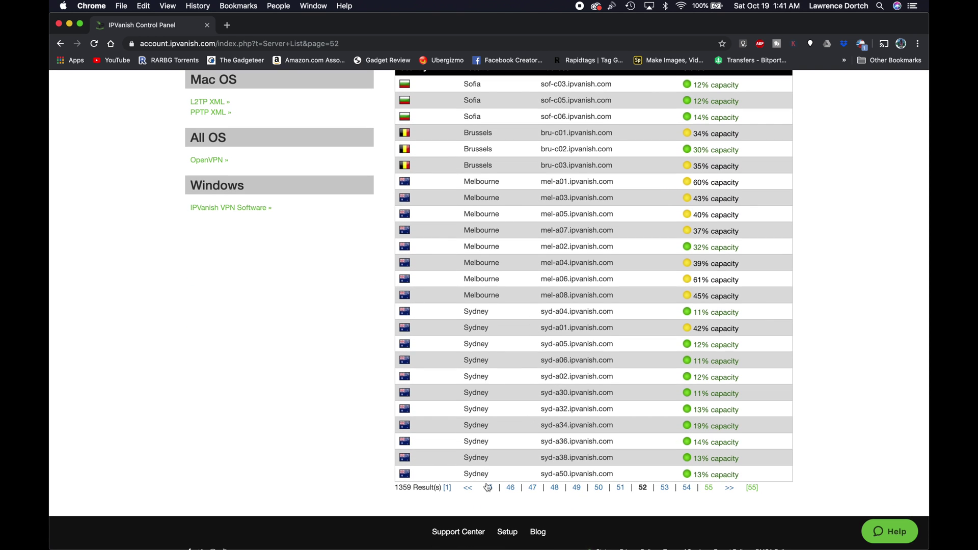
left_click(447, 489)
scroll(580, 376, "down", 10)
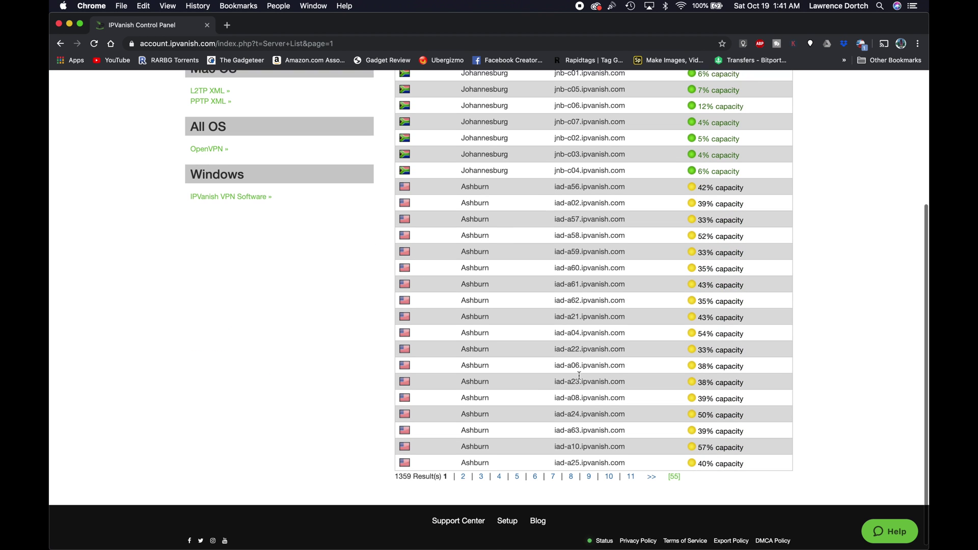
scroll(487, 438, "up", 5)
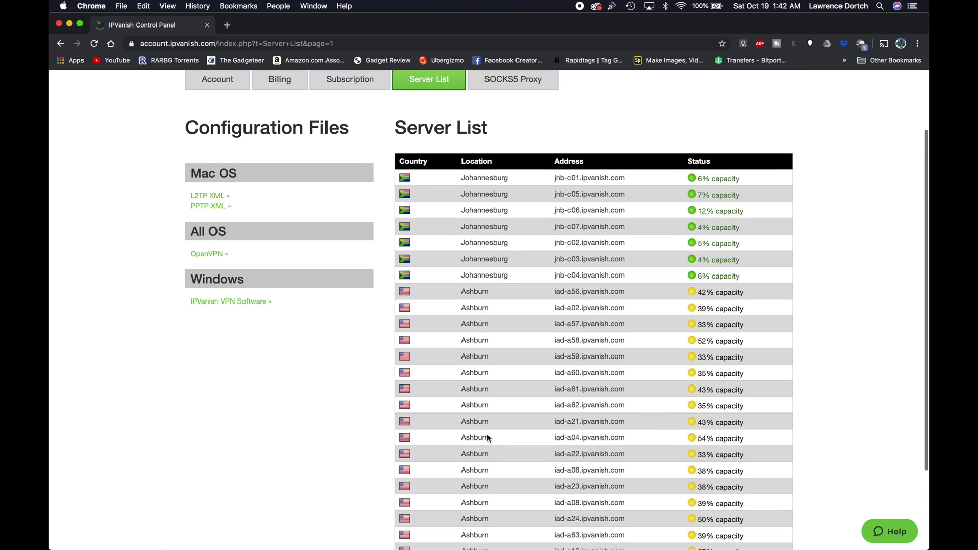
scroll(479, 449, "down", 5)
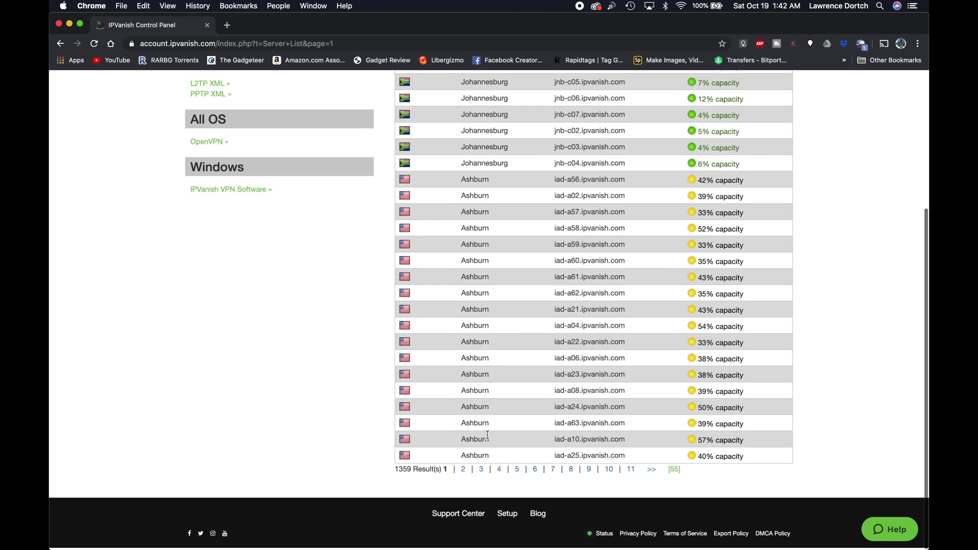
Step: Page through the server list one page at a time from page 2 to page 11
left_click(465, 471)
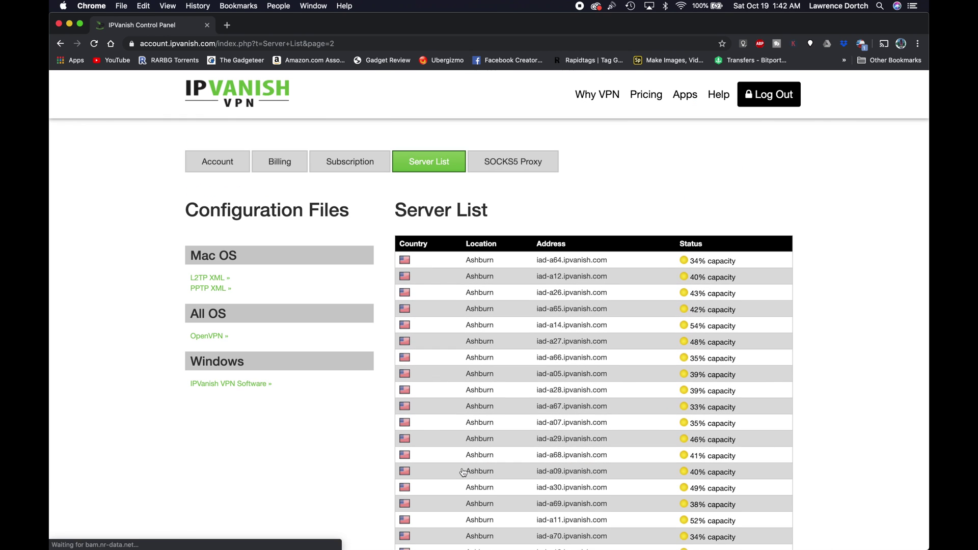
scroll(464, 472, "down", 8)
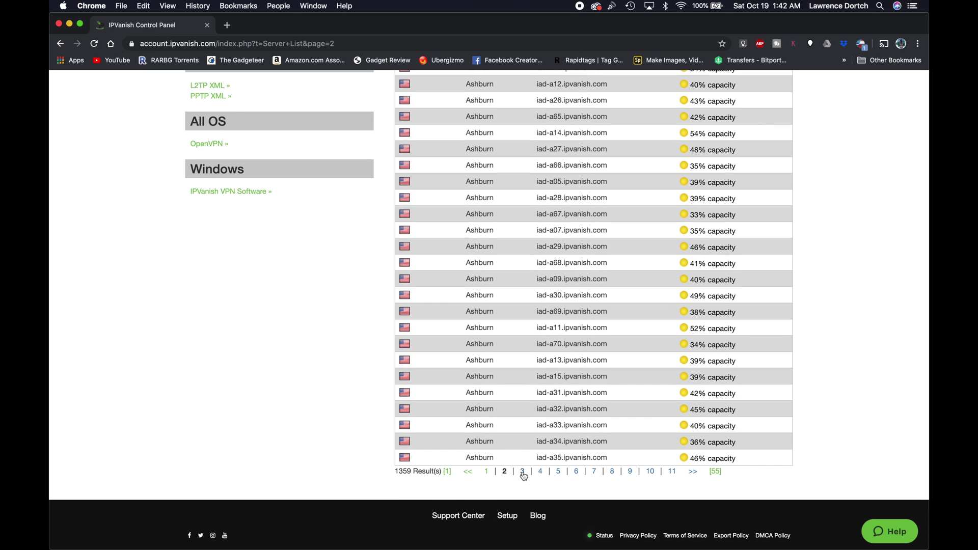
left_click(523, 473)
scroll(533, 402, "down", 8)
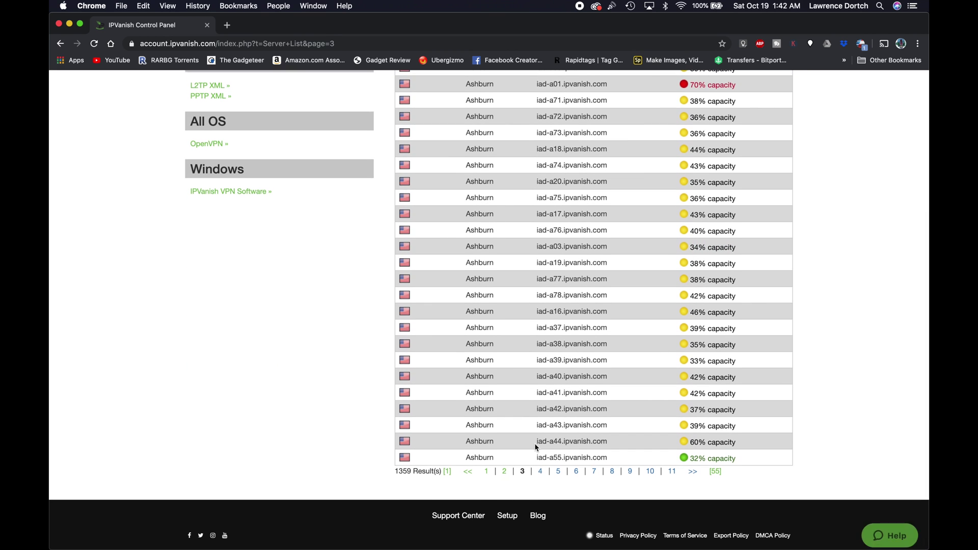
left_click(541, 471)
scroll(542, 419, "down", 8)
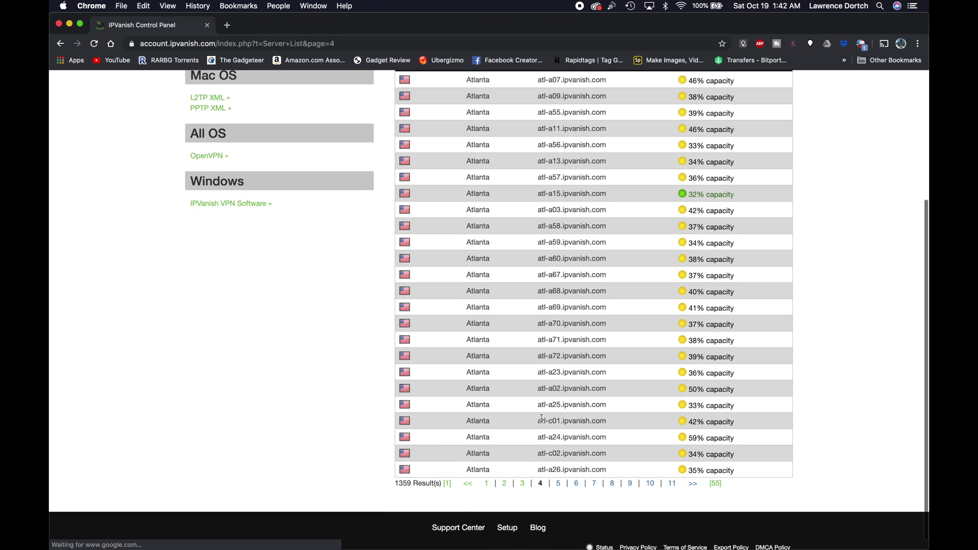
left_click(559, 469)
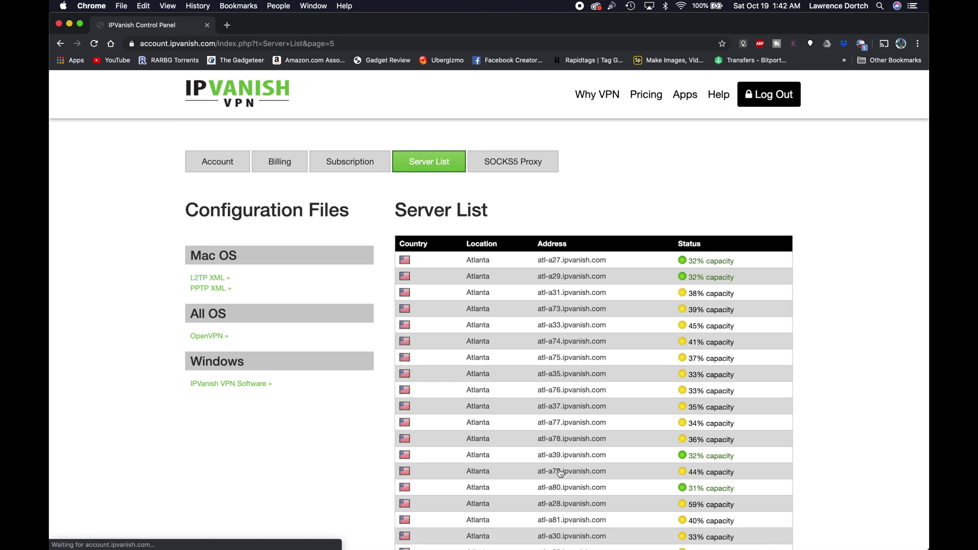
scroll(565, 448, "down", 8)
left_click(576, 472)
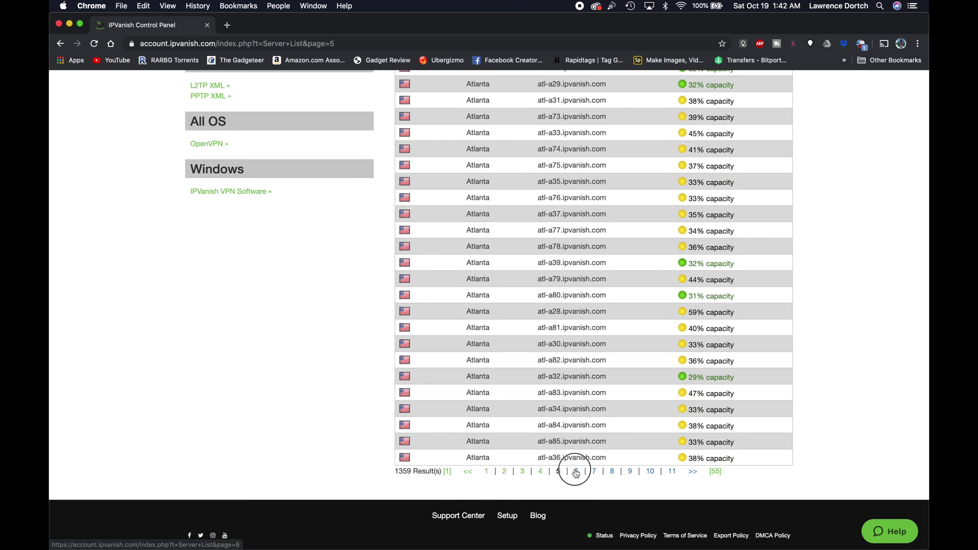
scroll(590, 458, "down", 8)
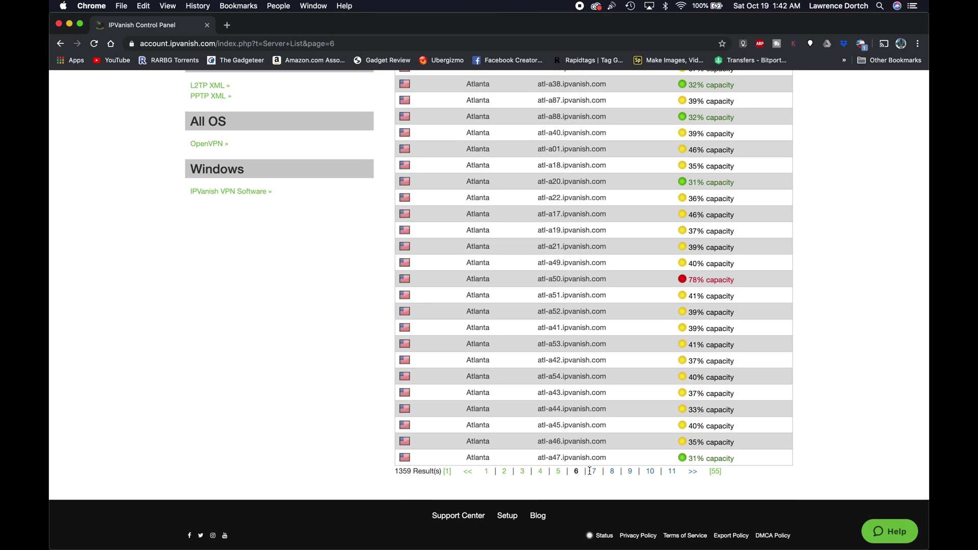
left_click(592, 471)
scroll(584, 375, "down", 8)
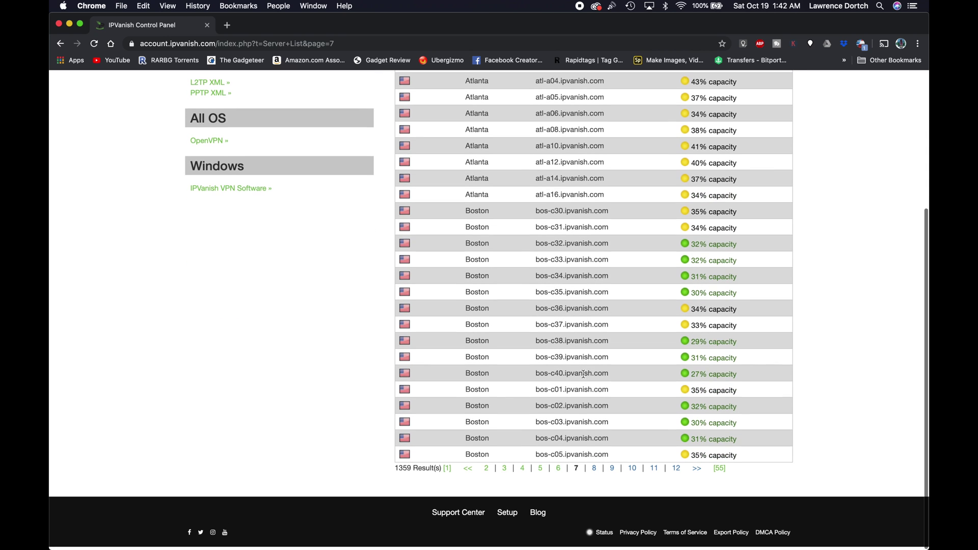
left_click(594, 469)
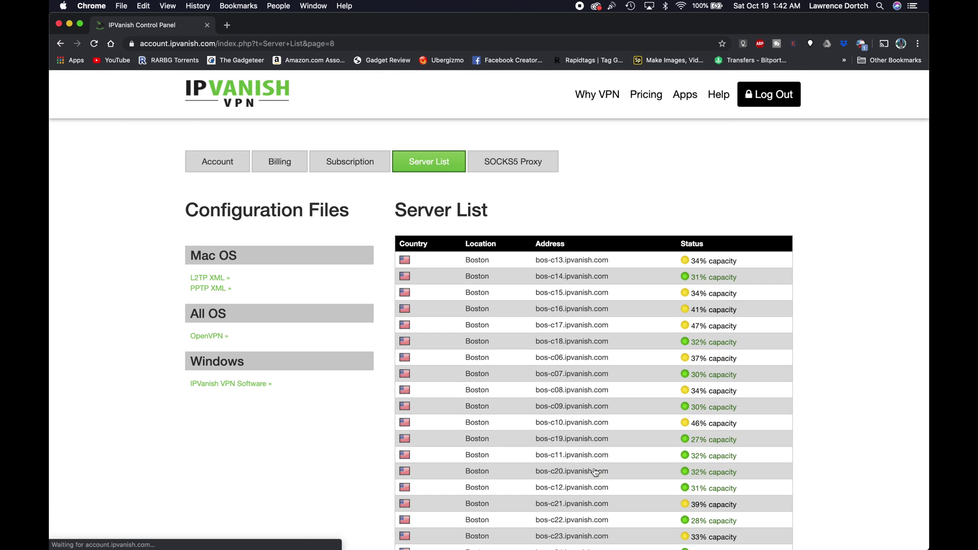
scroll(595, 473, "down", 6)
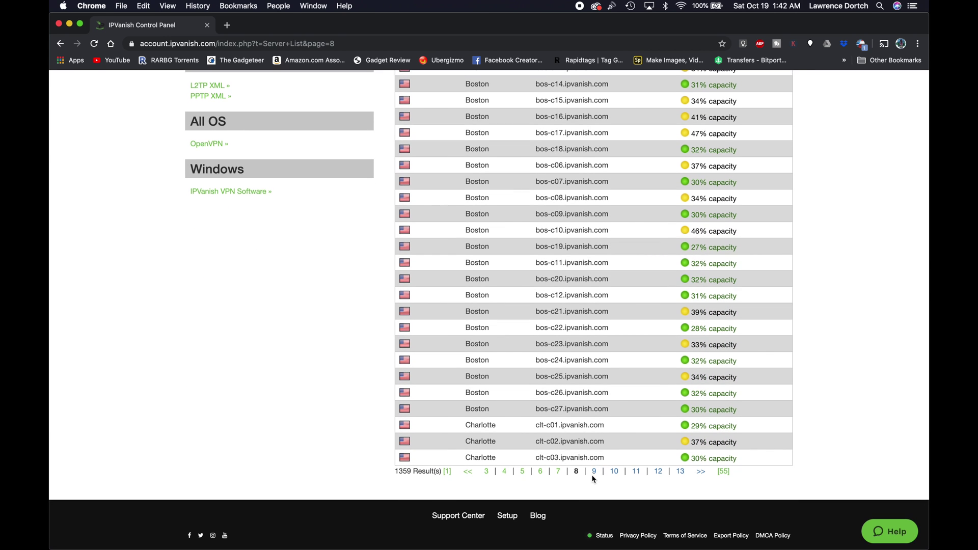
left_click(594, 471)
scroll(610, 422, "down", 6)
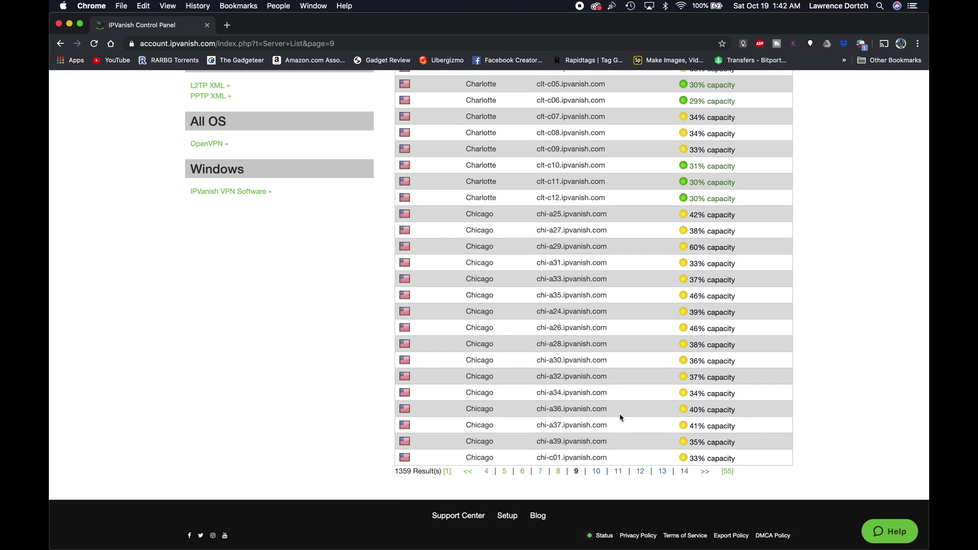
left_click(596, 472)
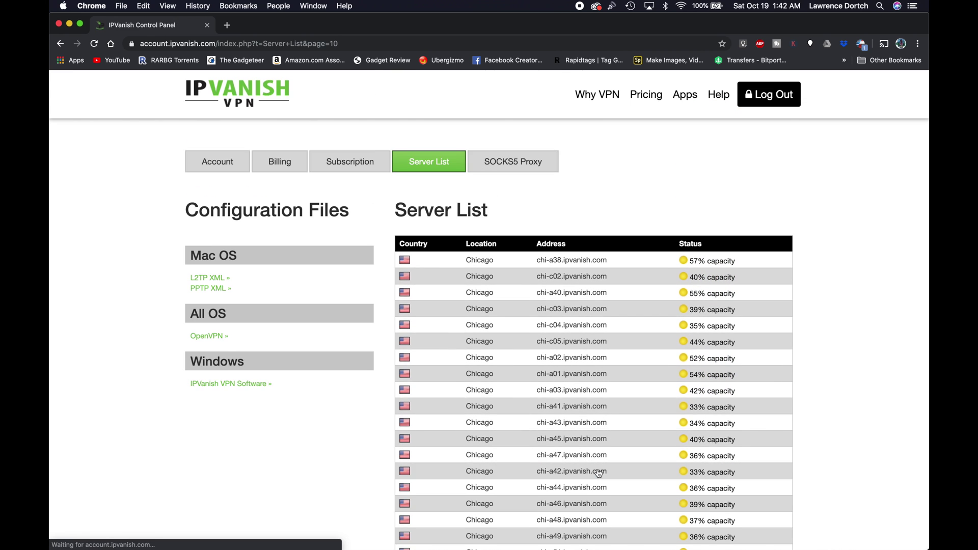
scroll(599, 474, "down", 6)
left_click(600, 472)
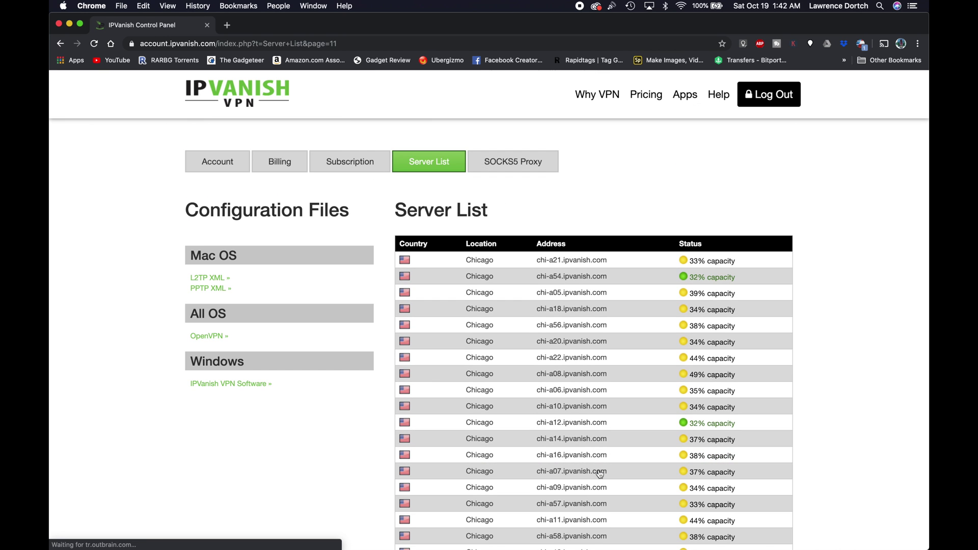
scroll(601, 474, "down", 5)
Step: Jump ahead through pages 16, 20, 24, 28 and 33, then back to page 32 with London servers
left_click(693, 473)
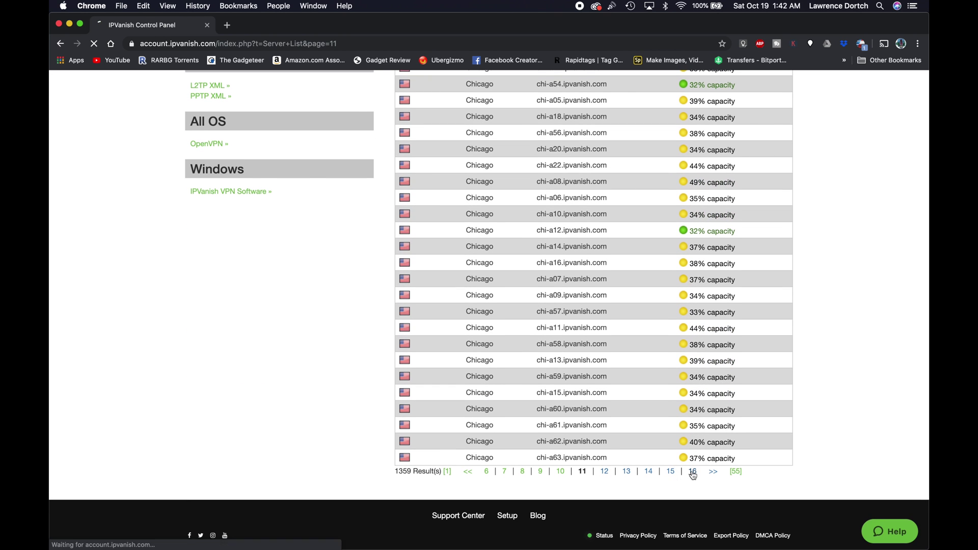
scroll(693, 475, "down", 5)
left_click(688, 472)
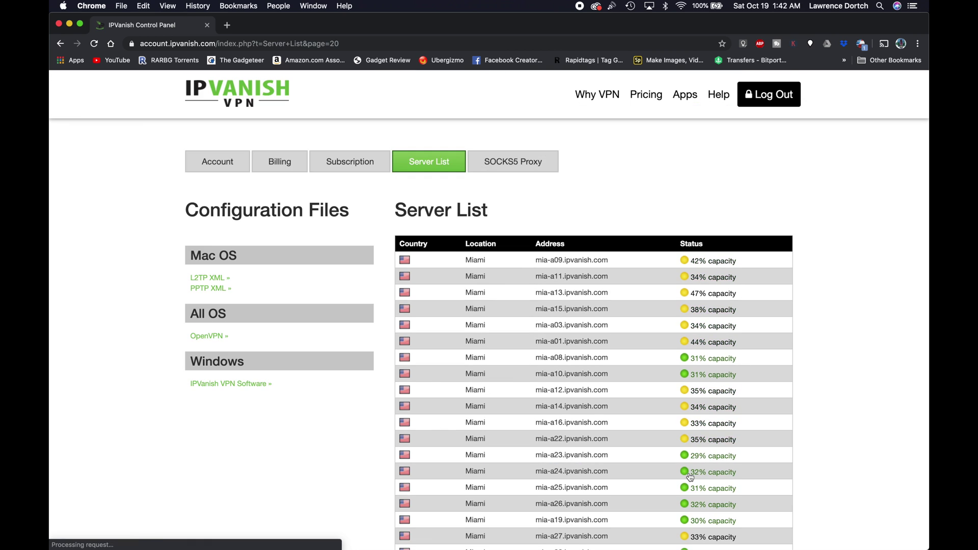
scroll(691, 474, "down", 5)
left_click(687, 471)
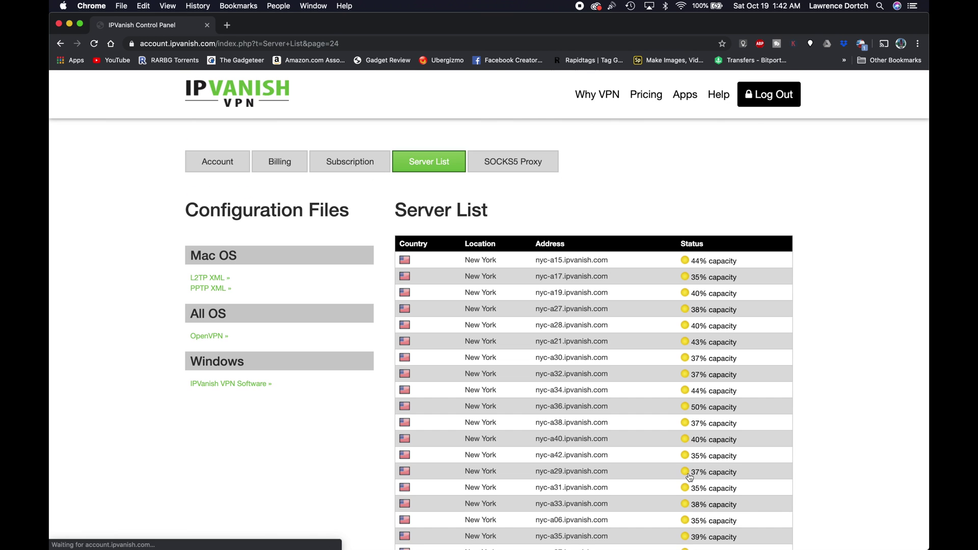
scroll(691, 473, "down", 5)
left_click(688, 471)
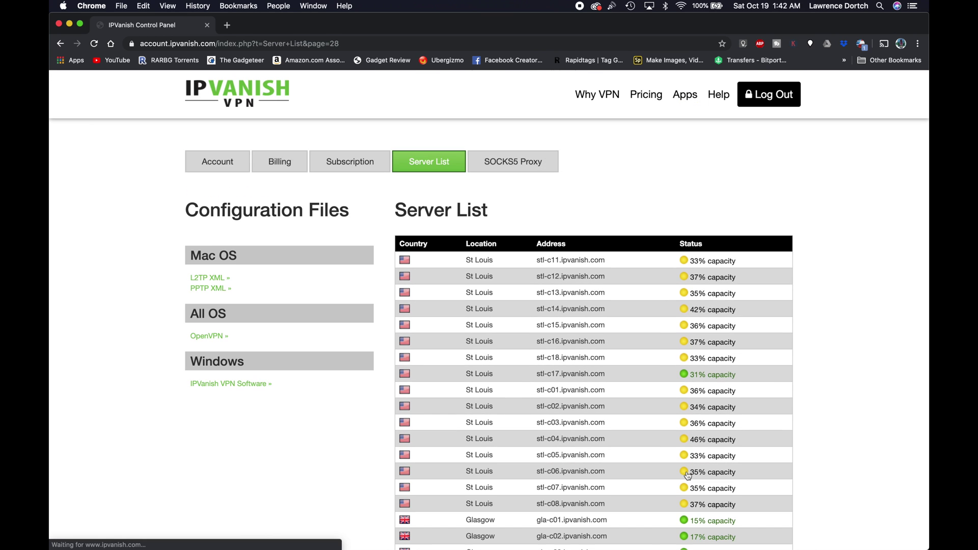
scroll(689, 474, "down", 5)
left_click(709, 471)
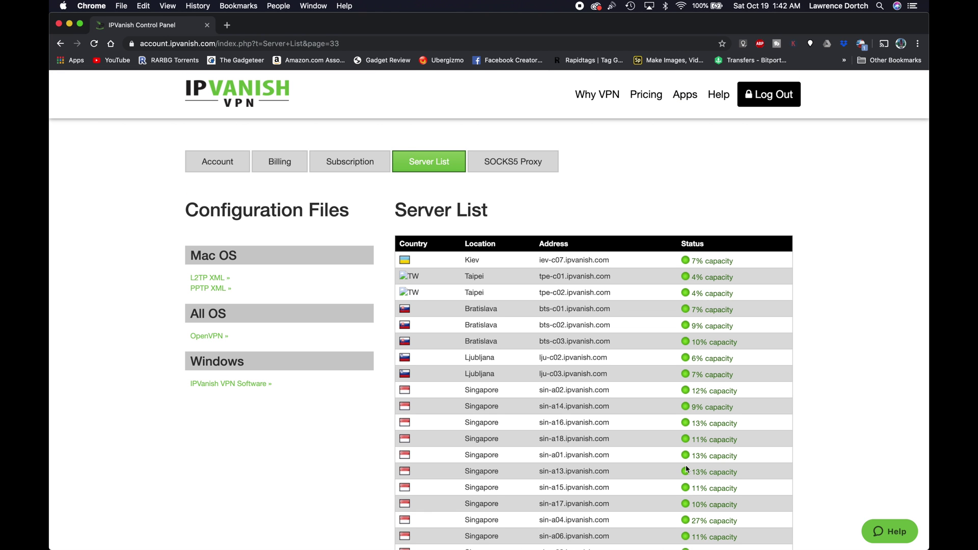
scroll(687, 469, "down", 5)
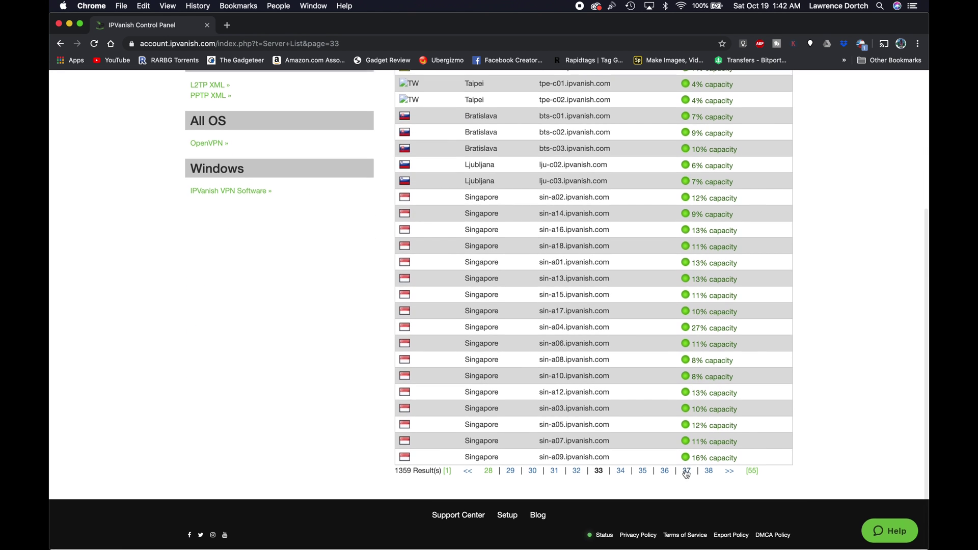
left_click(582, 472)
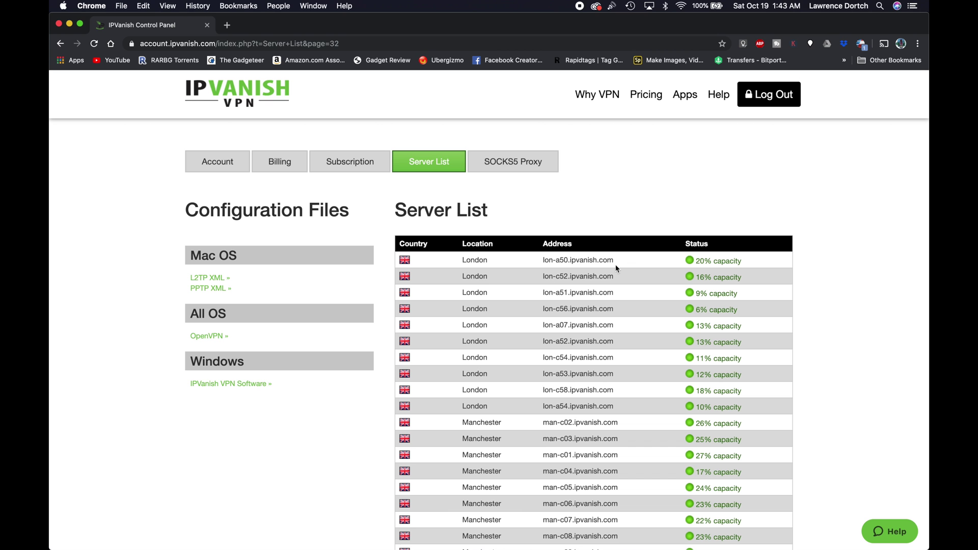
Step: Select the London server address lon-c56.ipvanish.com on page 32
scroll(619, 257, "down", 4)
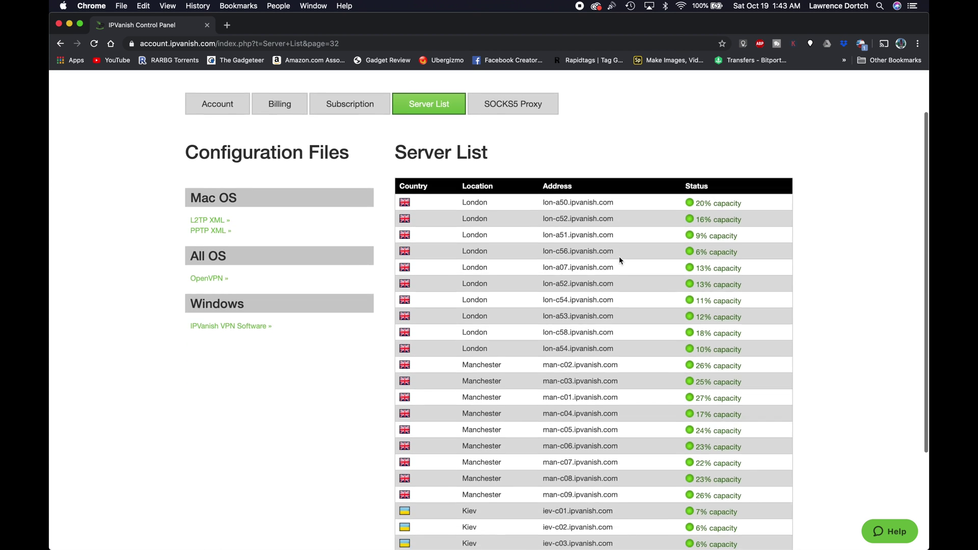
scroll(620, 260, "down", 3)
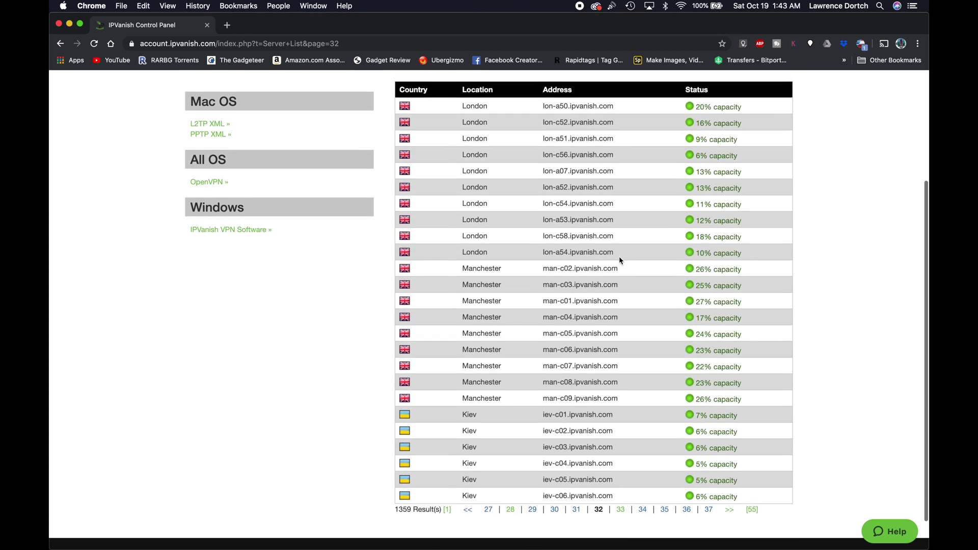
scroll(620, 260, "up", 3)
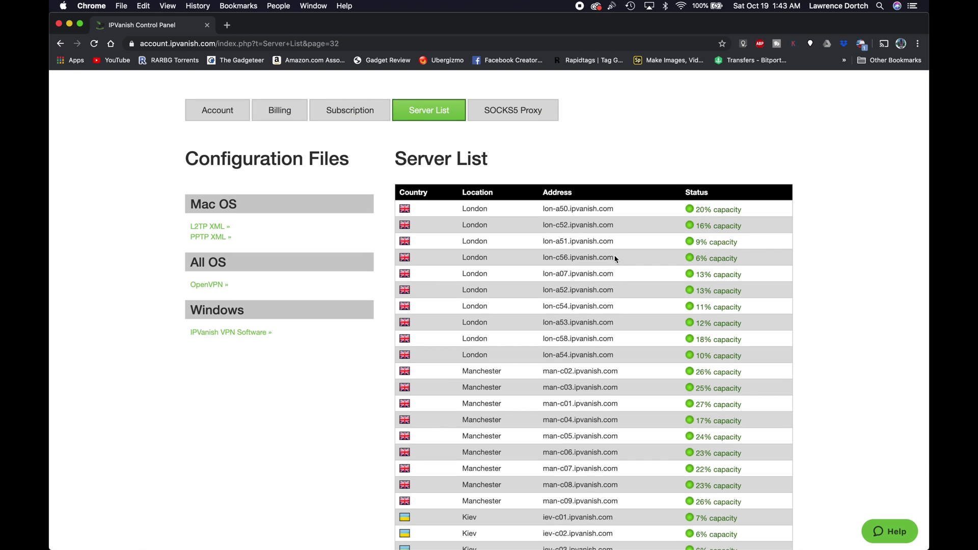
left_click_drag(614, 257, 544, 264)
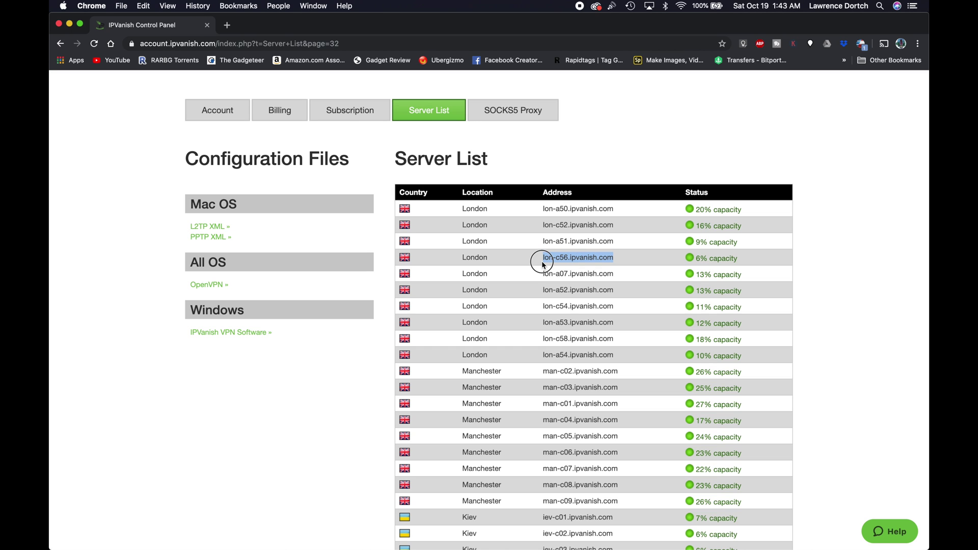
Step: Copy lon-c56.ipvanish.com and open a new empty Chrome tab
key("super+c")
left_click(227, 26)
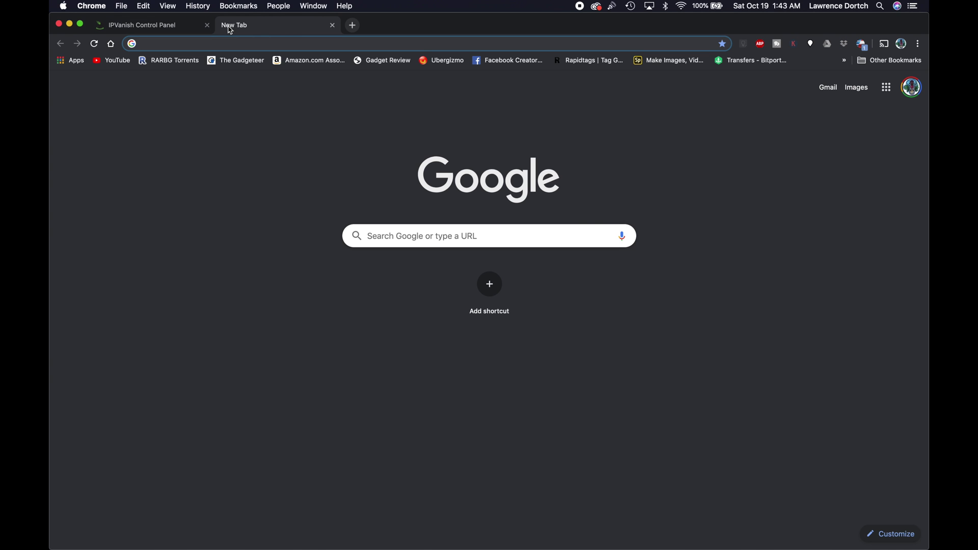
Step: Go to tendawifi.com/login.html using the address-bar suggestion for 'ten'
type("ten")
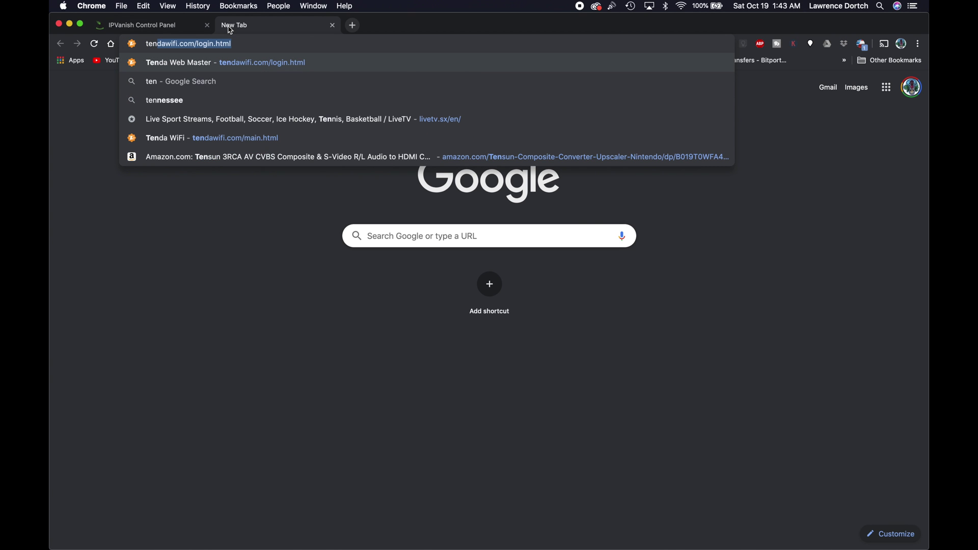
key("Right")
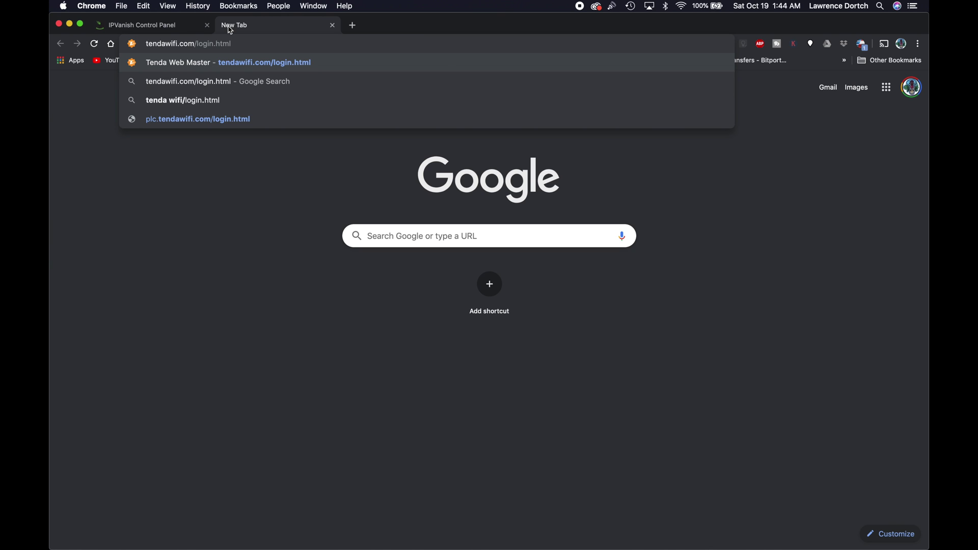
key("Return")
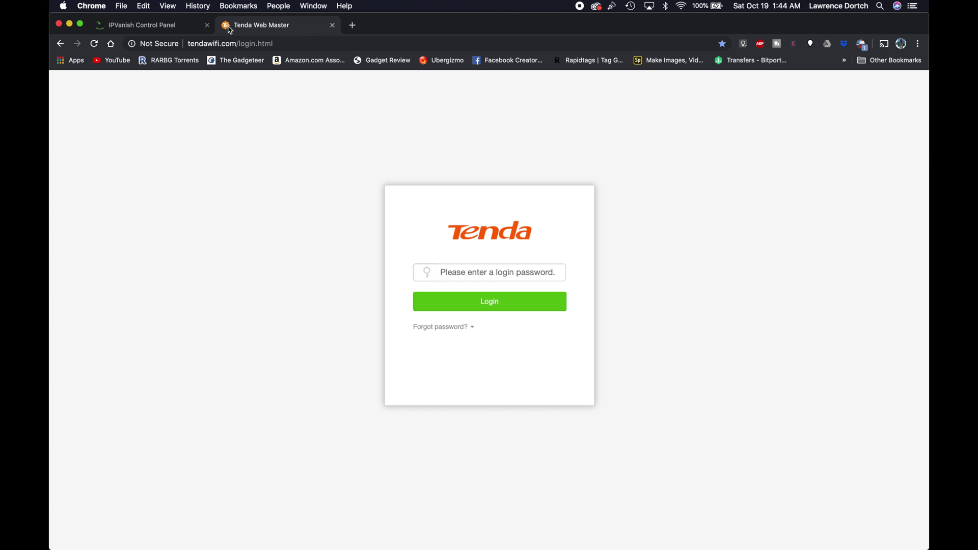
Step: Log into the Tenda router admin to reach its Internet Status page
left_click(493, 301)
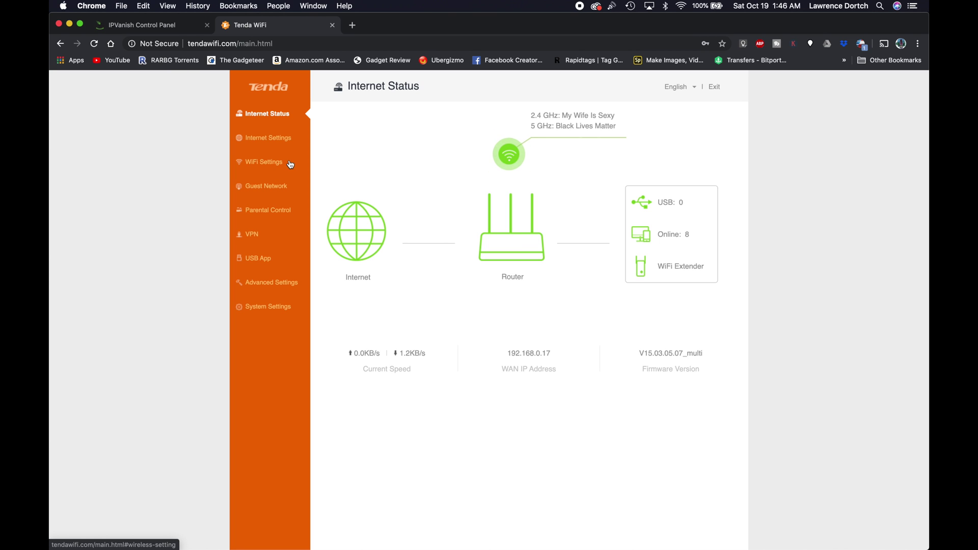
Step: Open the router's VPN page and its PPTP/L2TP Client settings
left_click(255, 237)
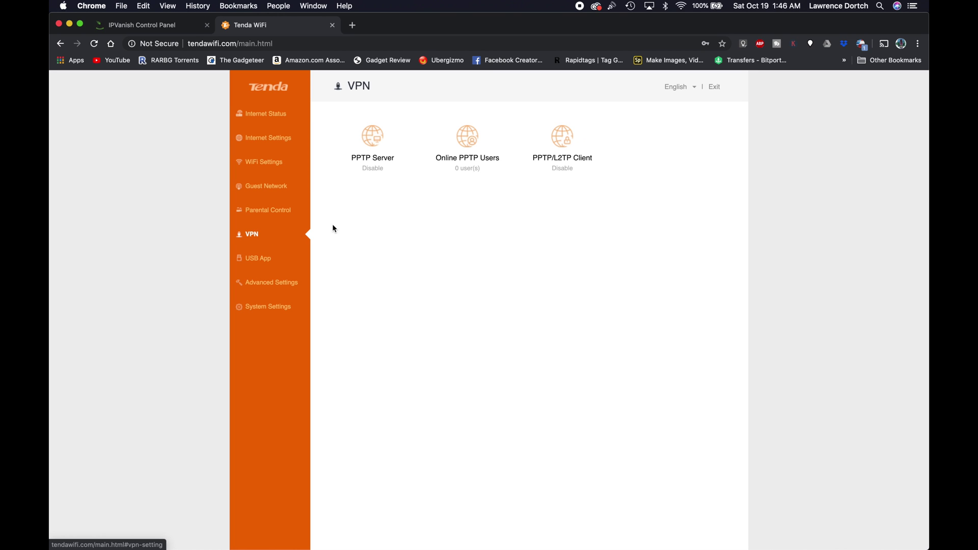
left_click(563, 146)
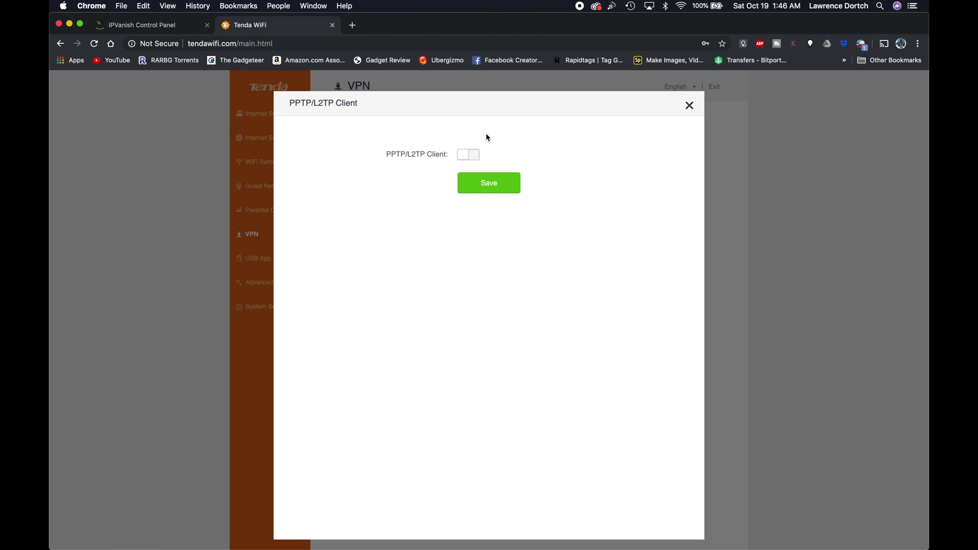
Step: Turn on the PPTP/L2TP client and replace its server address with lon-c56.ipvanish.com
left_click(463, 155)
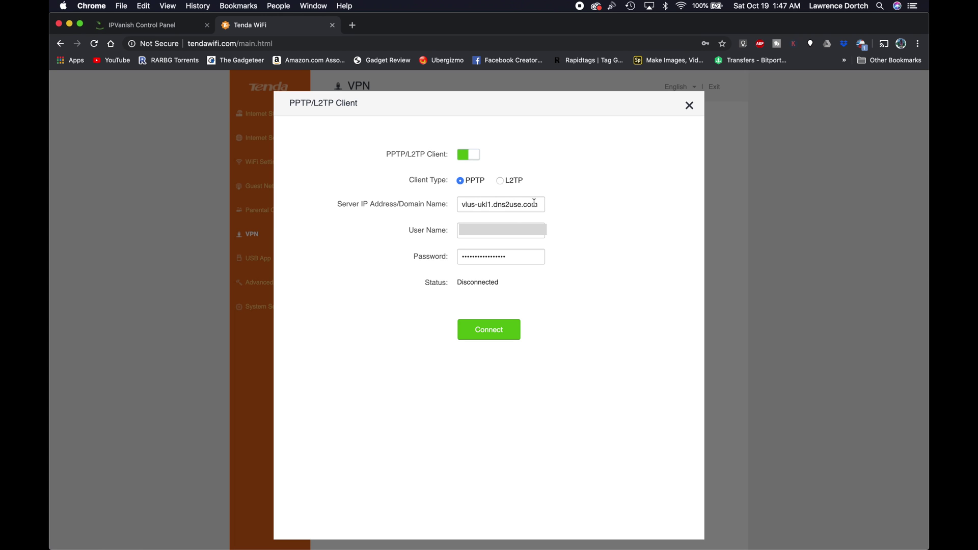
left_click_drag(540, 205, 477, 192)
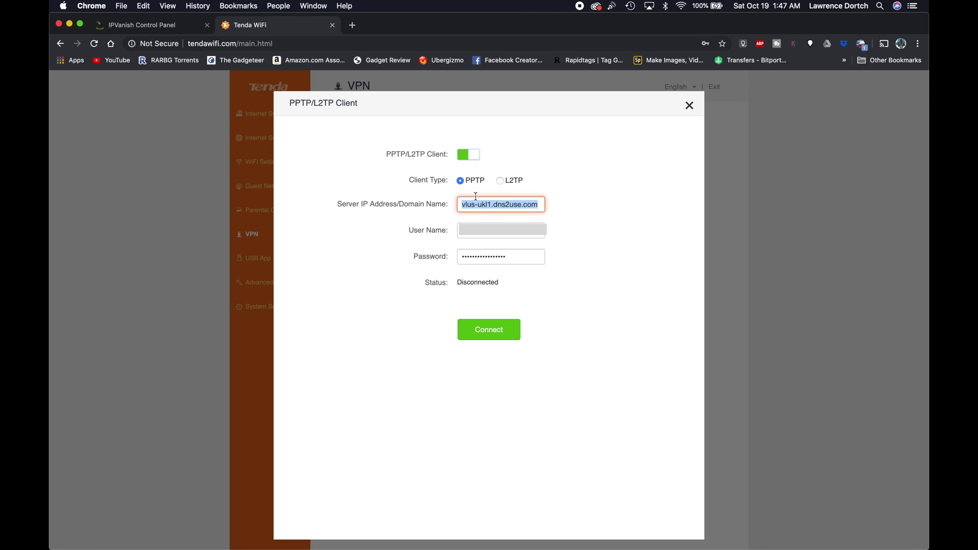
key("BackSpace")
key("super+v")
Step: Re-enter the VPN password and start the PPTP connection
left_click(517, 258)
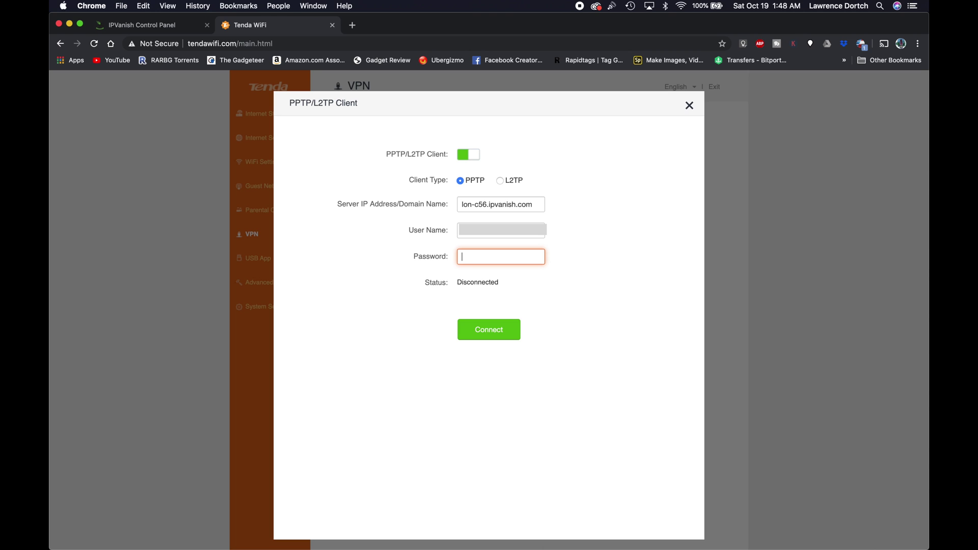
key("super+v")
left_click(479, 332)
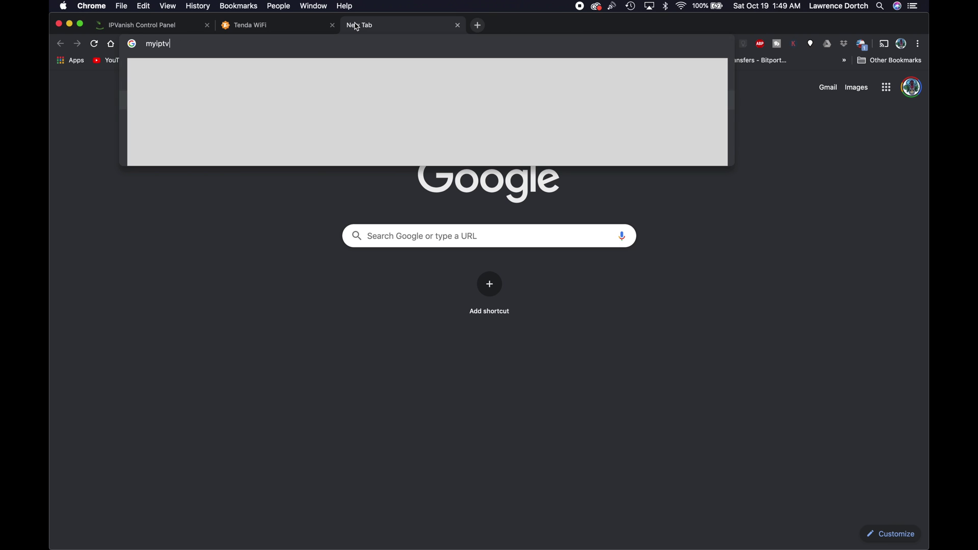
Step: Search Google for myipaddress and open the whatismyipaddress.com result to check the public IP
key("Return")
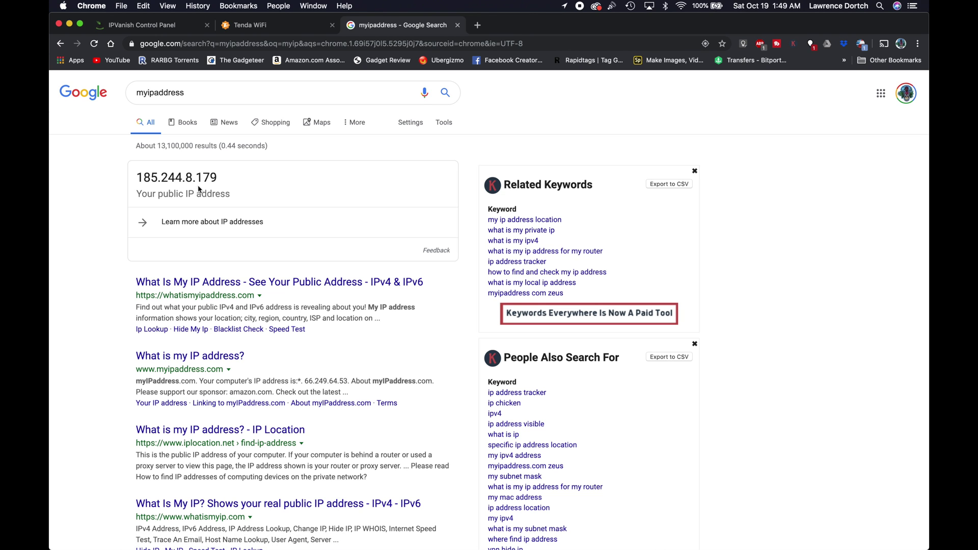
left_click(262, 283)
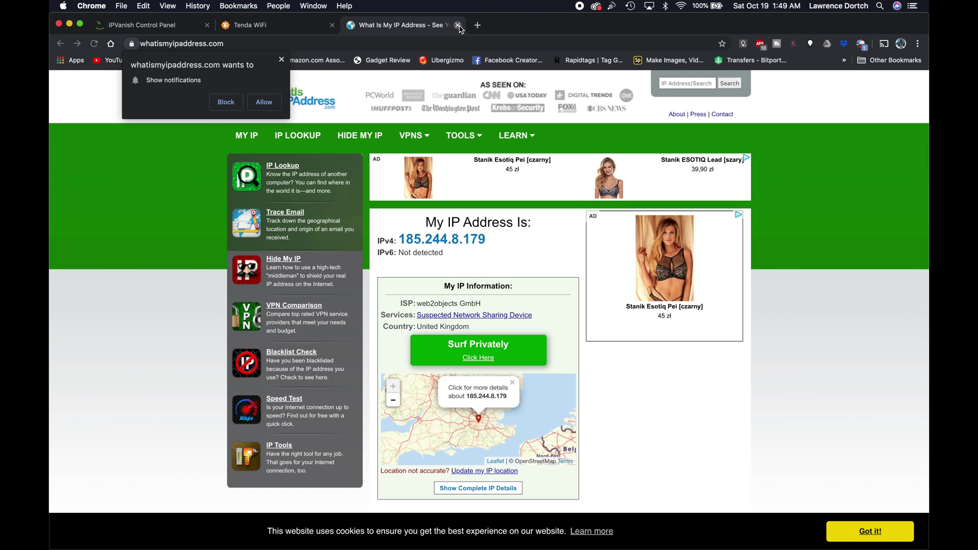
Step: Confirm 185.244.8.179 is located in the United Kingdom, then close the IP-check tab
left_click(458, 26)
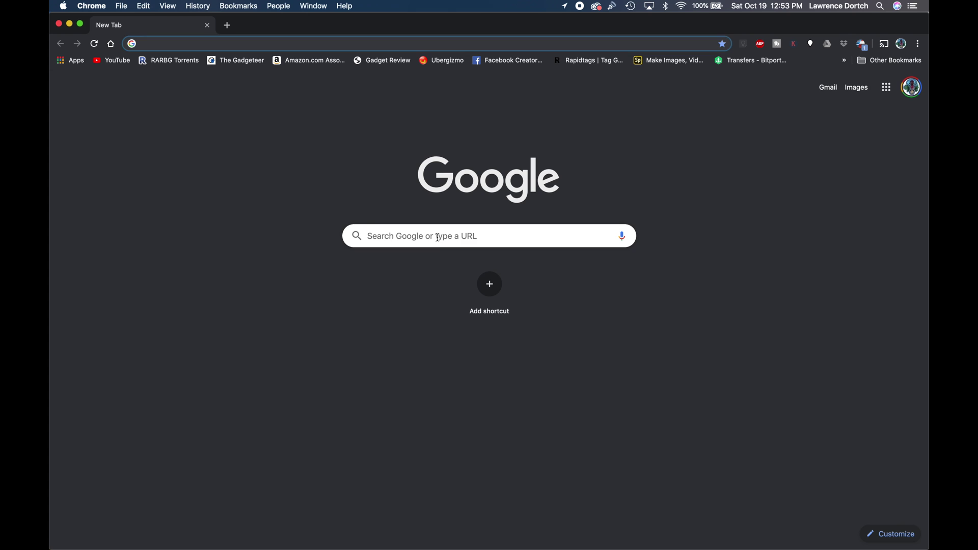
Step: Search 'how to login to your router' and browse each brand's login instructions, ending on Linksys
left_click(438, 238)
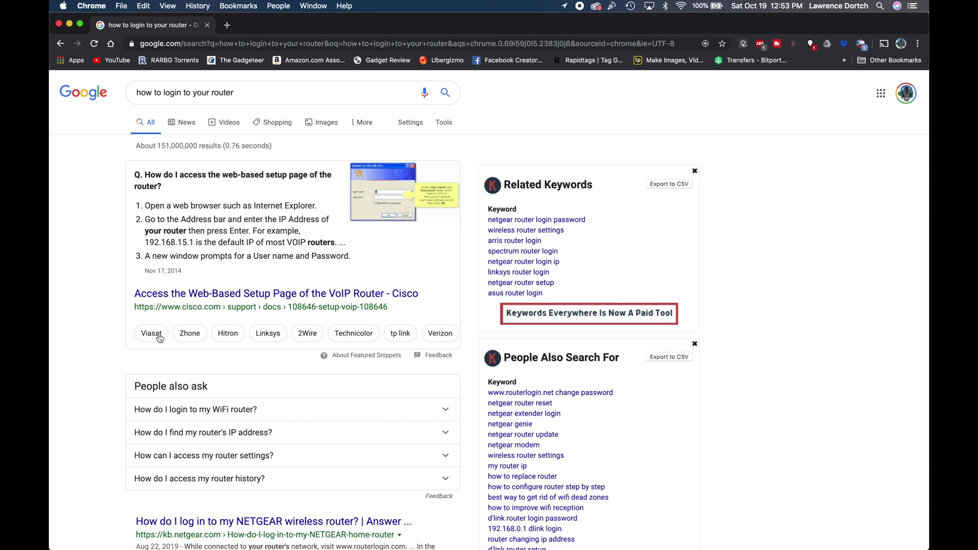
left_click(268, 334)
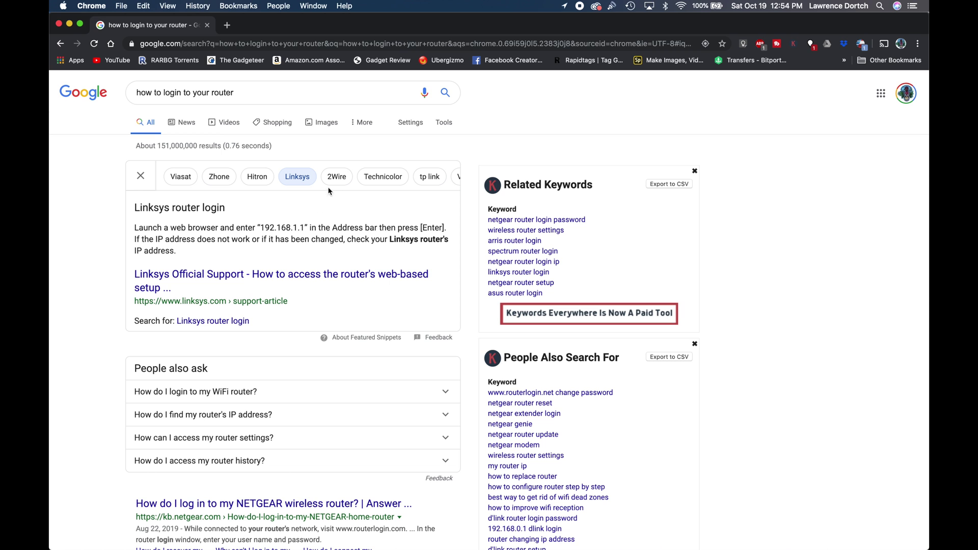
left_click(423, 178)
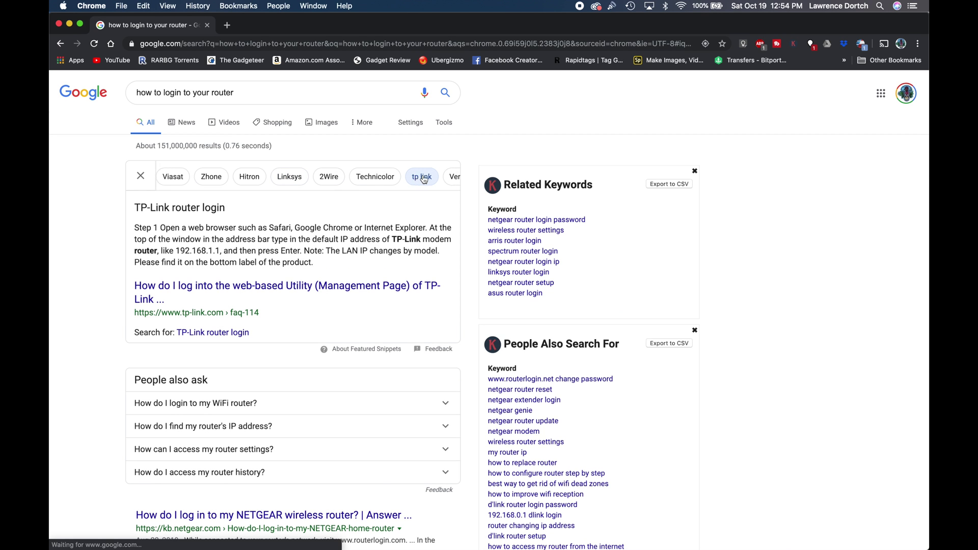
left_click(409, 178)
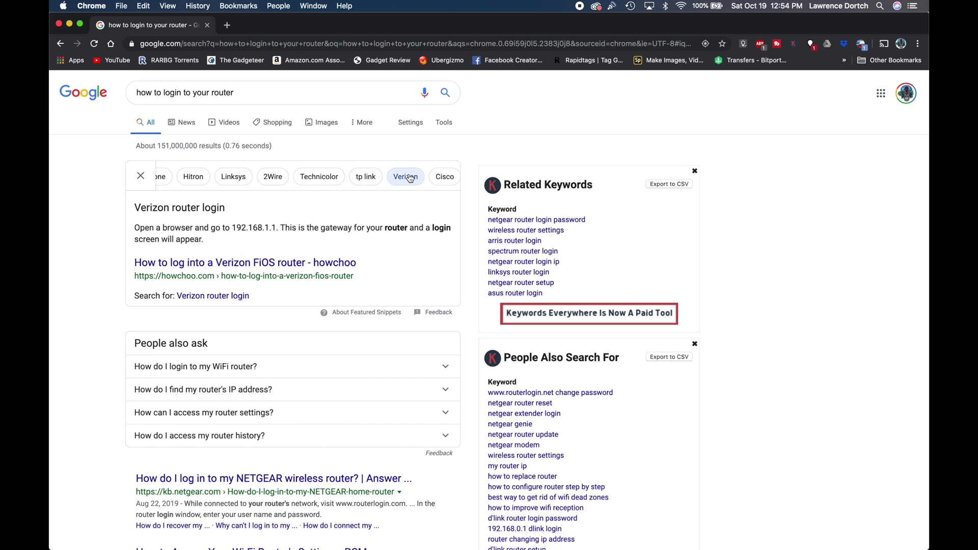
left_click(390, 176)
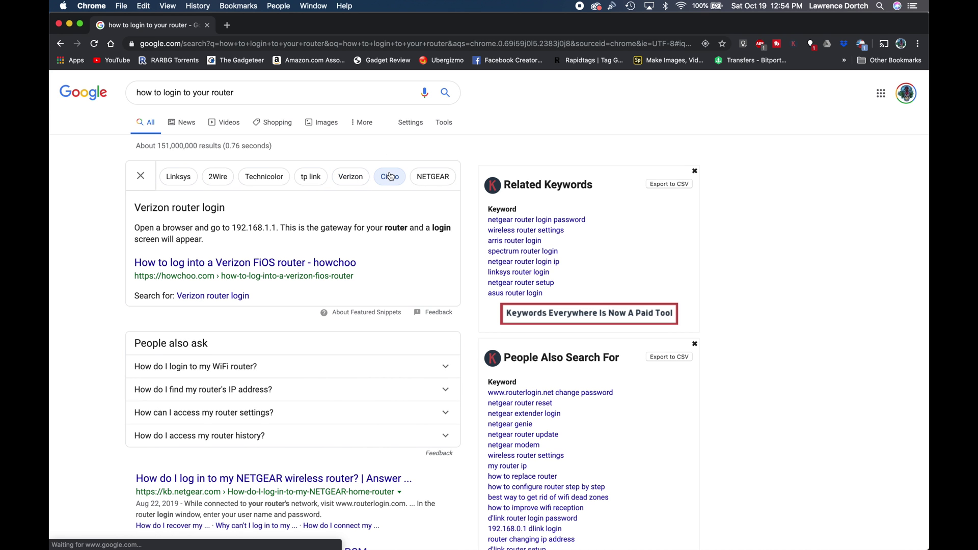
left_click(431, 180)
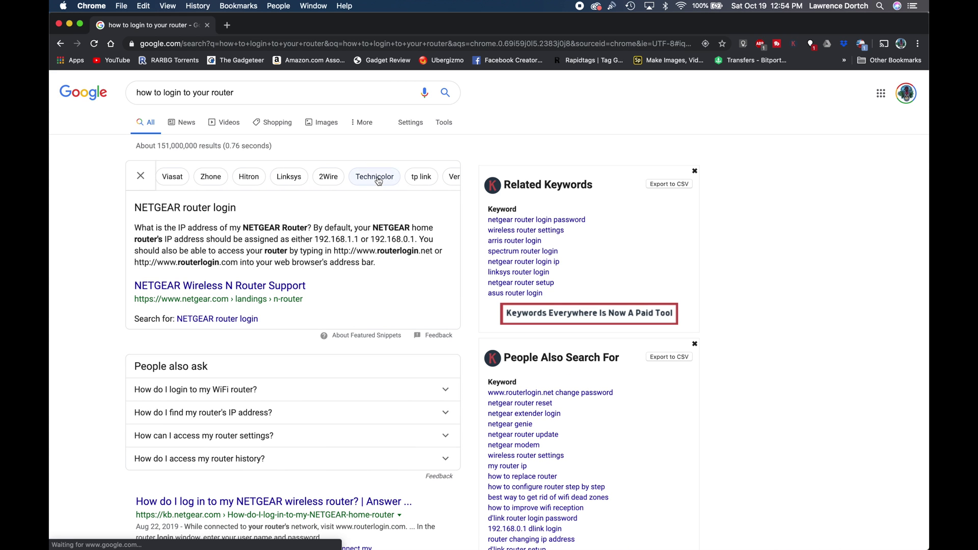
left_click(380, 180)
left_click(332, 181)
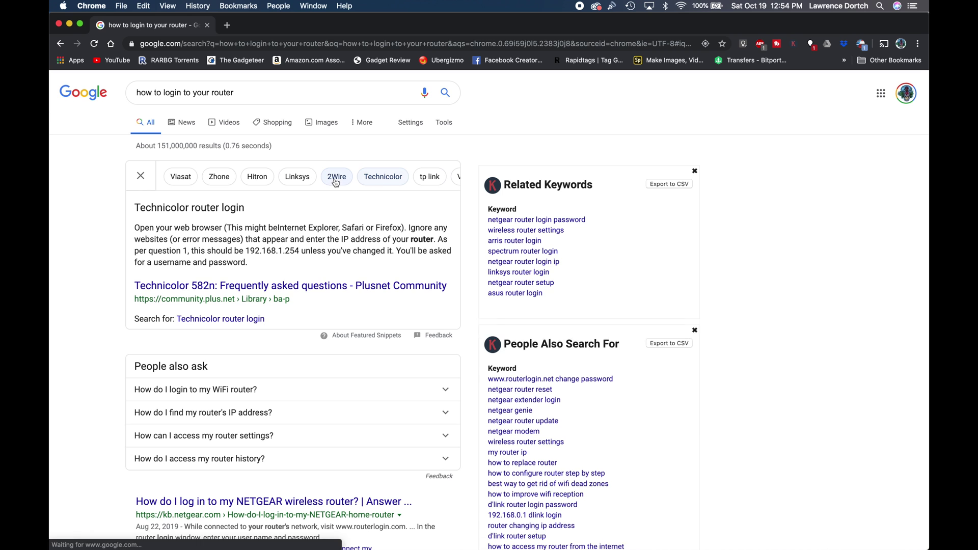
left_click(260, 182)
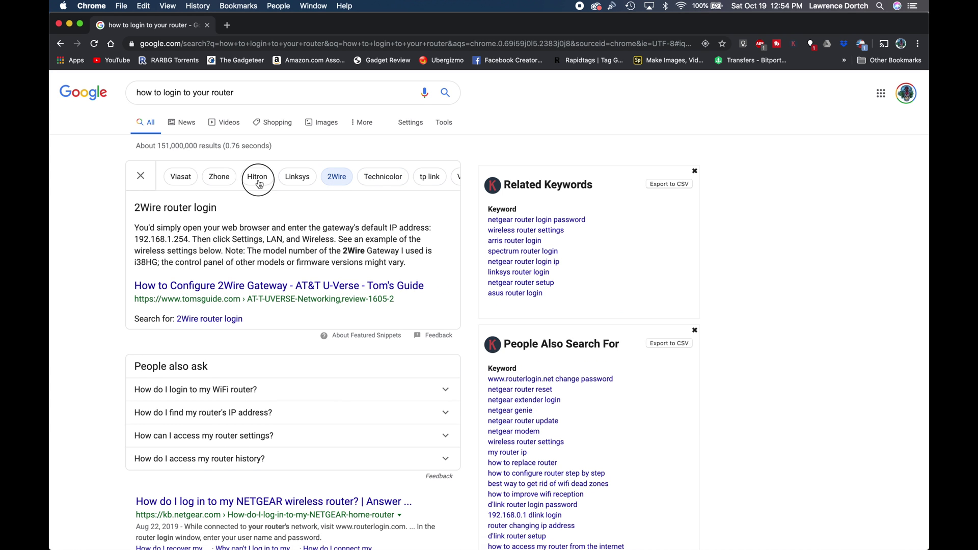
left_click(218, 182)
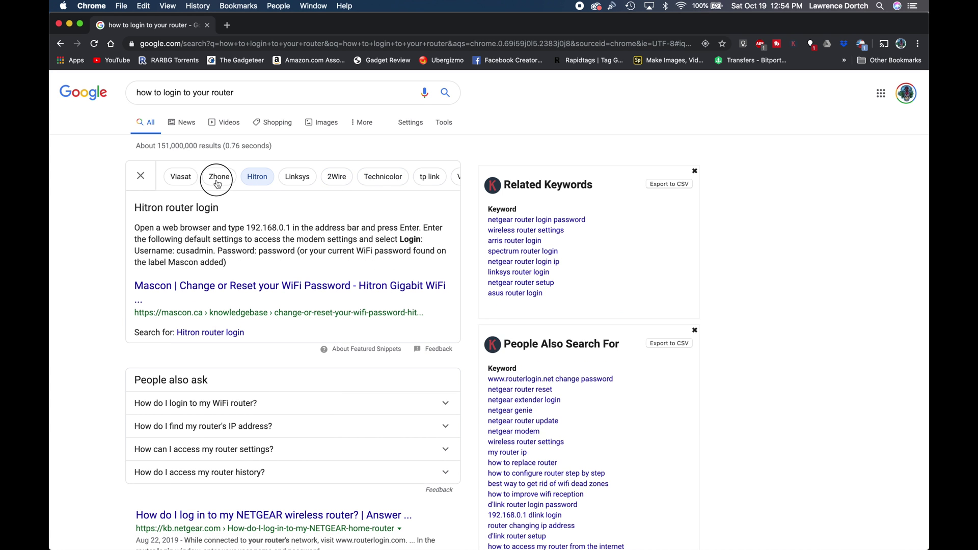
left_click(182, 184)
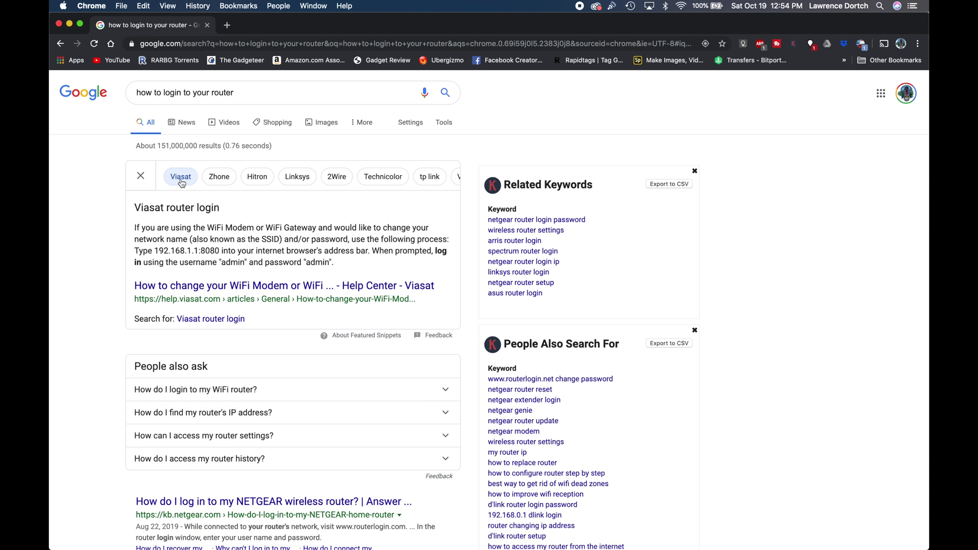
left_click(299, 182)
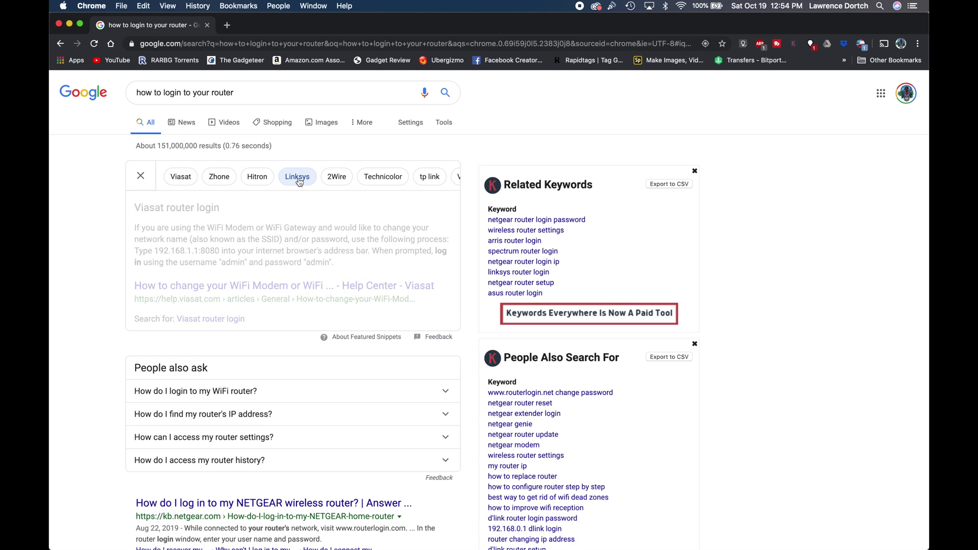